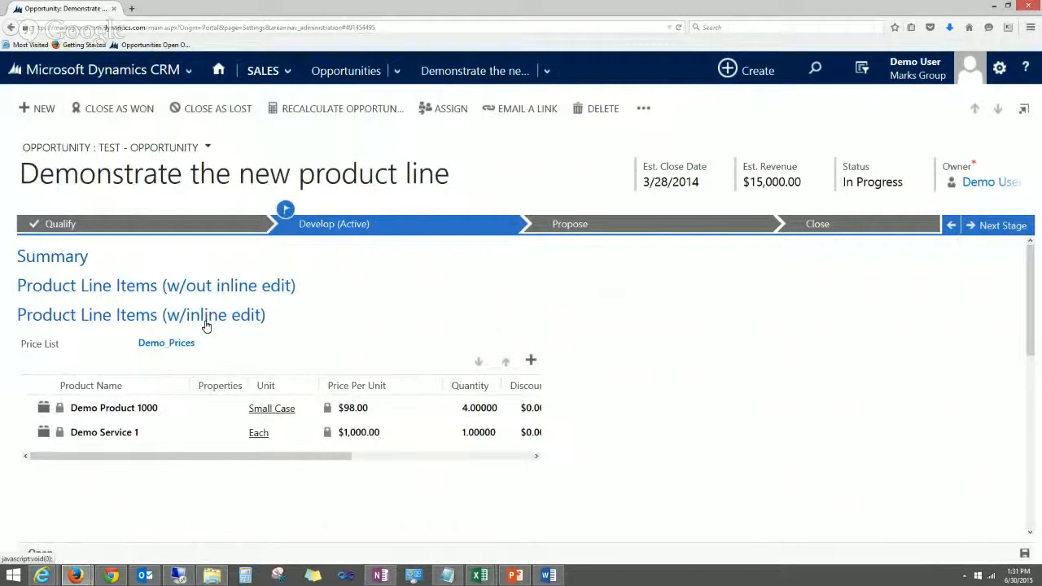
# - Set the quantity of Demo Product 1000 to 1 in the inline-edit product line items
pyautogui.click(210, 410)
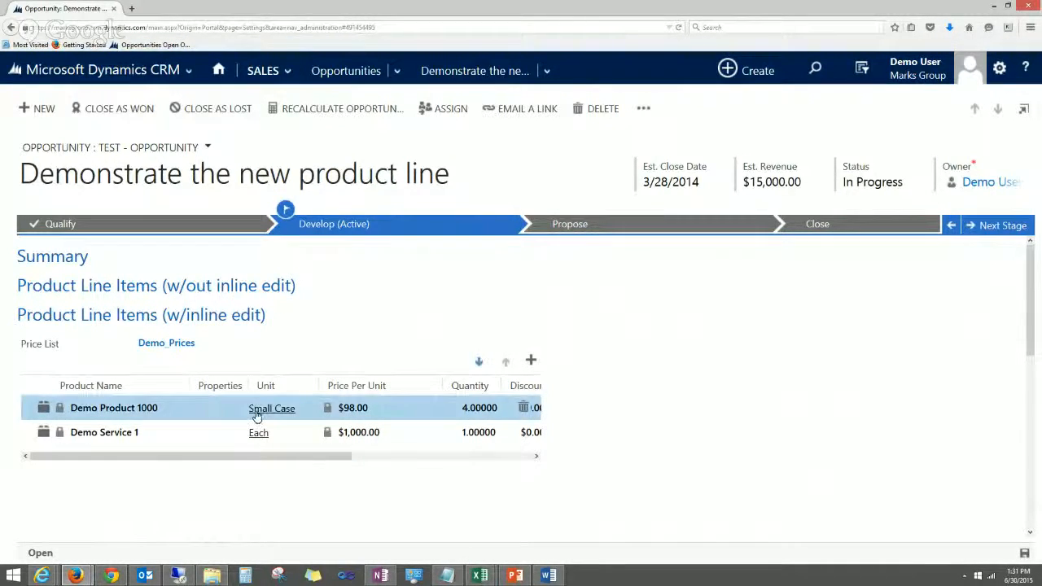
pyautogui.click(481, 409)
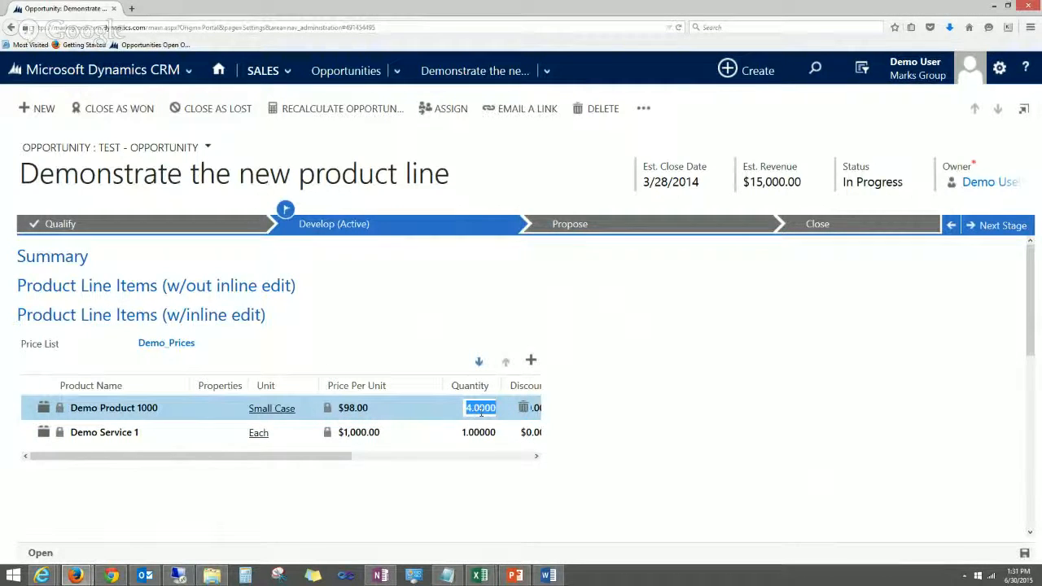
pyautogui.write('1')
# - Start a blank existing-product row in the inline-edit line items and dismiss it without choosing a product
pyautogui.click(531, 360)
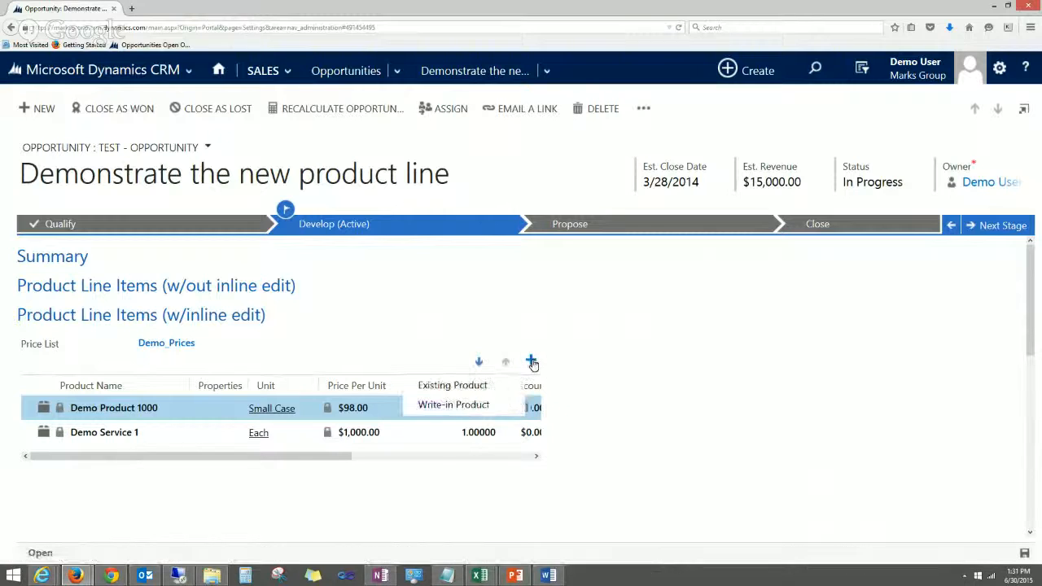
pyautogui.click(465, 386)
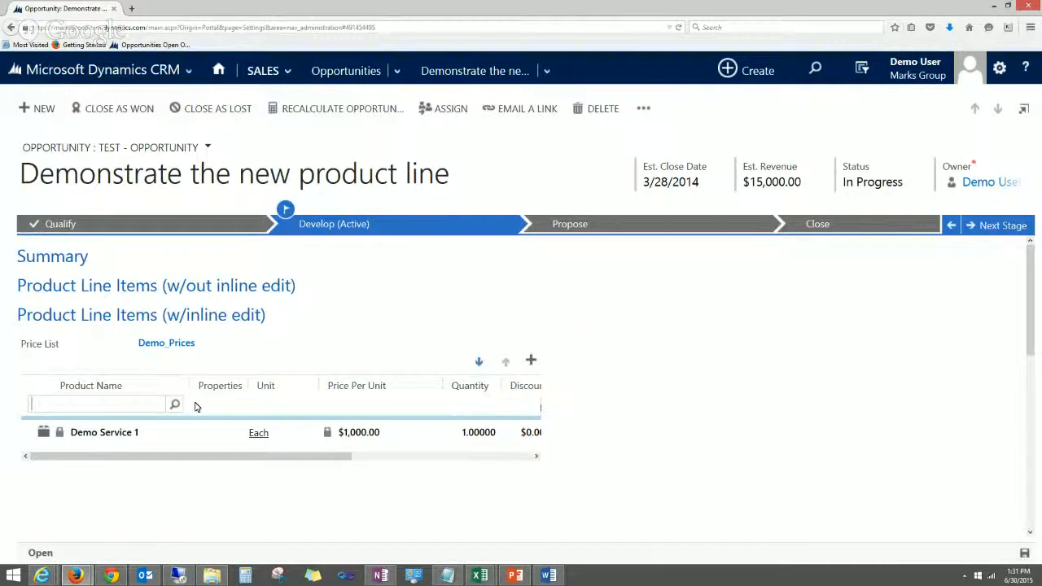
pyautogui.click(236, 481)
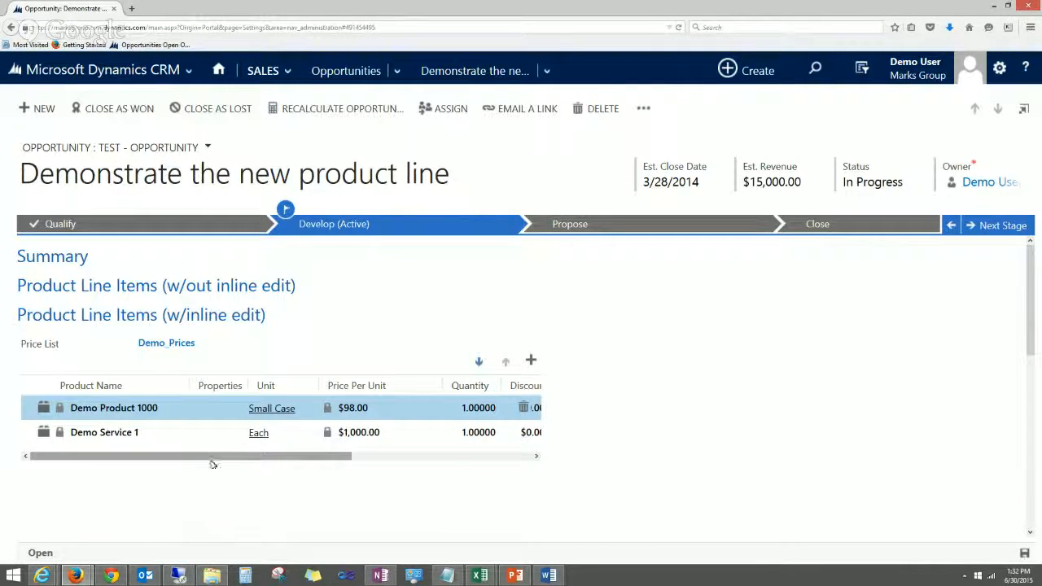
# - Examine the columns of the inline-edit grid and compare them with the expanded product grid without inline edit
pyautogui.moveTo(220, 458); pyautogui.dragTo(163, 451)
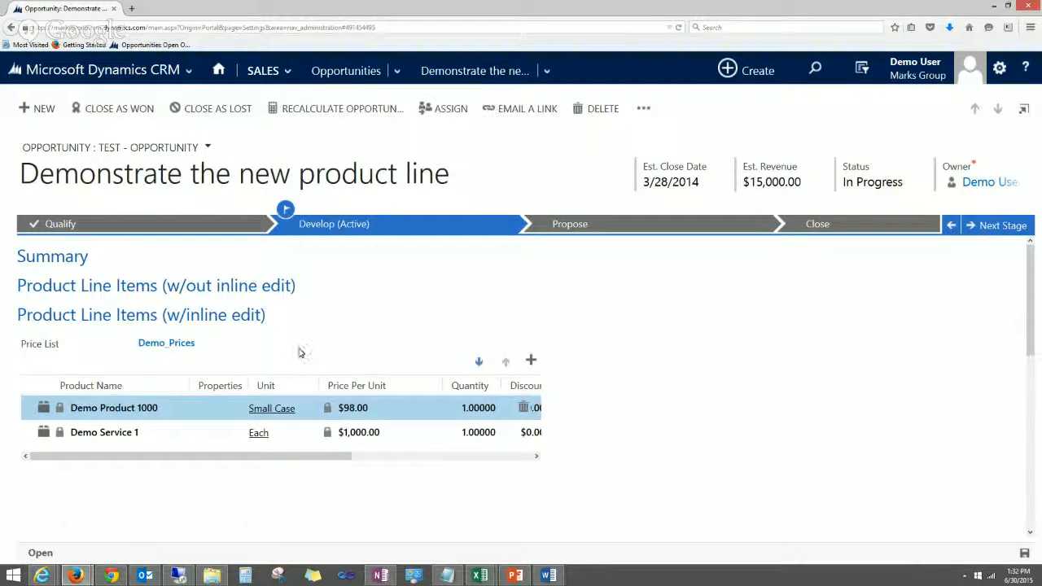
pyautogui.click(263, 286)
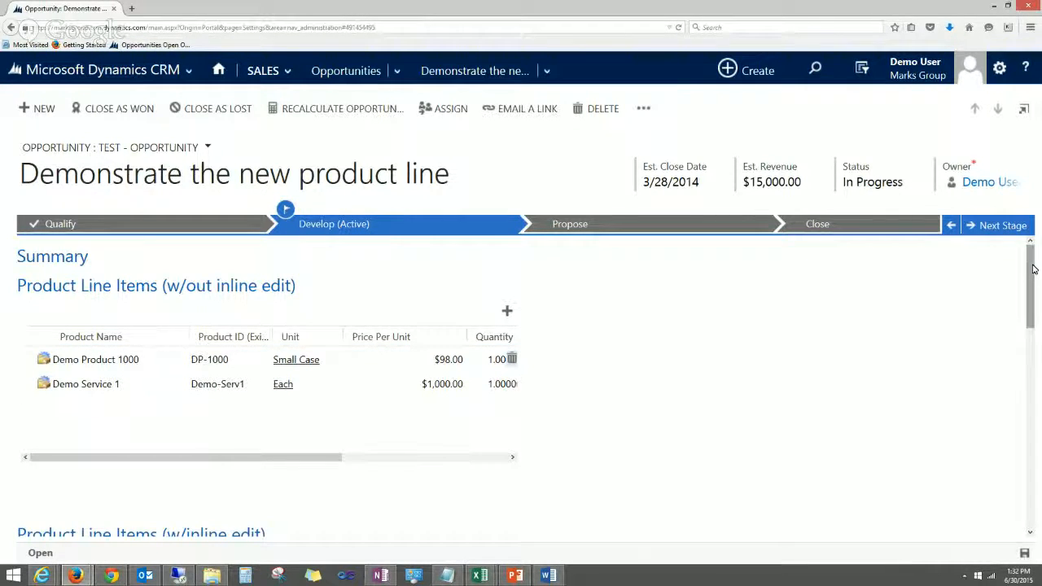
pyautogui.moveTo(1029, 268); pyautogui.dragTo(1030, 302)
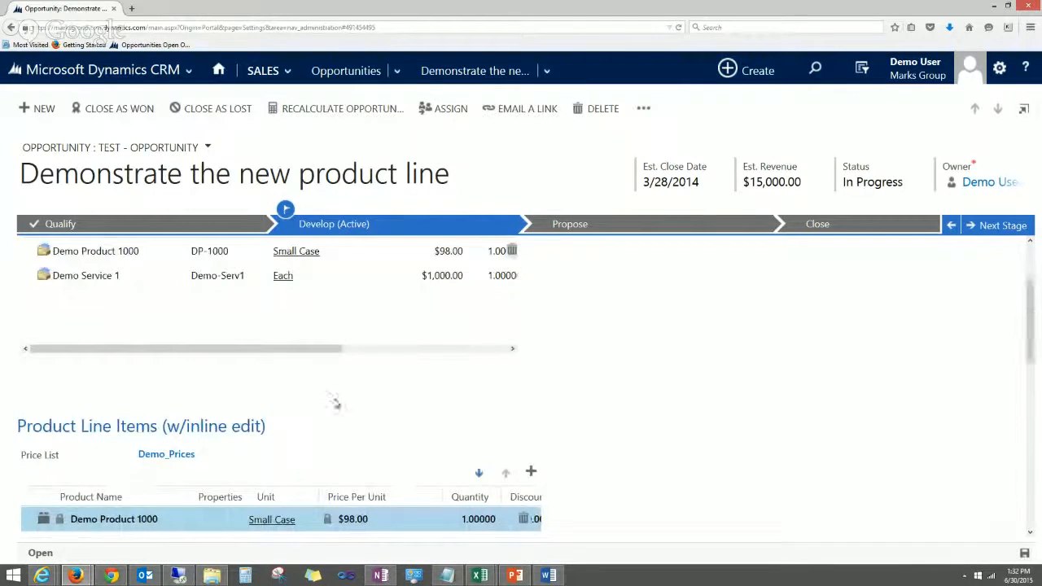
pyautogui.scroll(2, 630, 384)
pyautogui.moveTo(302, 458)
pyautogui.mouseDown()
pyautogui.moveTo(506, 456)
pyautogui.moveTo(313, 468)
pyautogui.mouseUp()
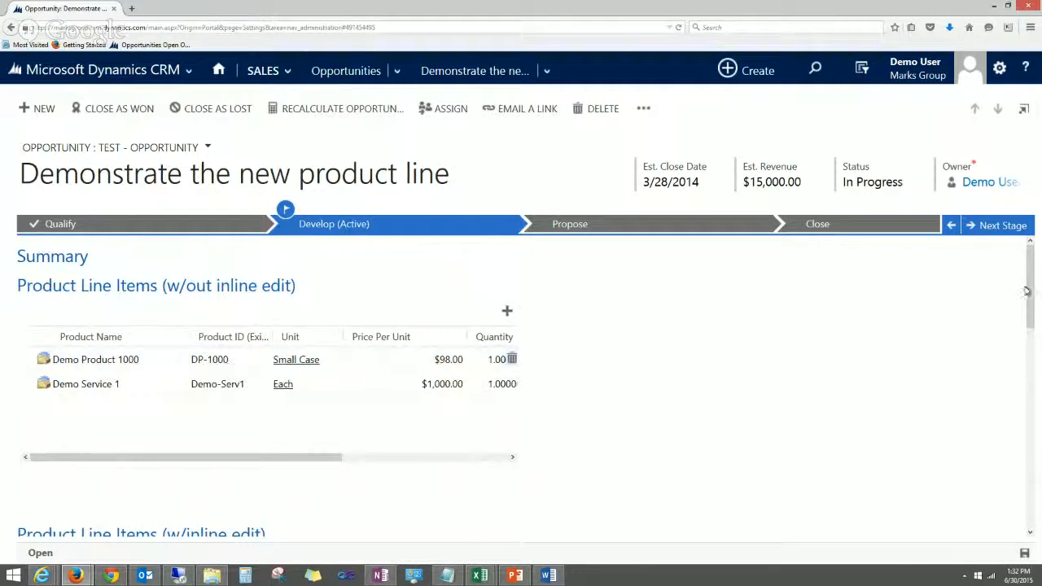
pyautogui.scroll(-1, 1031, 285)
pyautogui.moveTo(1030, 286); pyautogui.dragTo(1027, 256)
# - Open the Demo Product 1000 line item's full record from the grid without inline edit and return to the opportunity
pyautogui.click(403, 363)
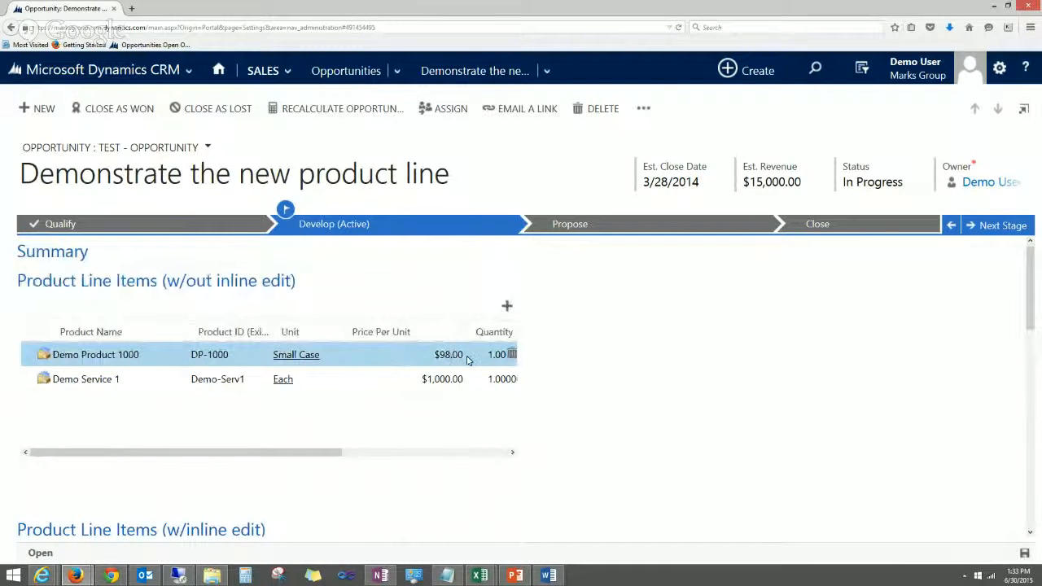
pyautogui.doubleClick(379, 360)
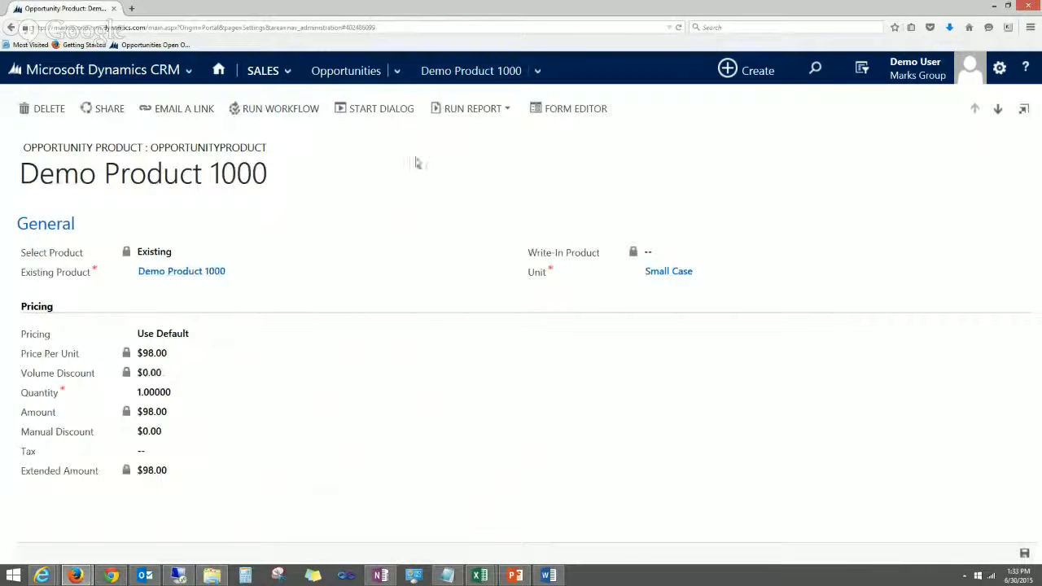
pyautogui.click(396, 70)
pyautogui.click(70, 145)
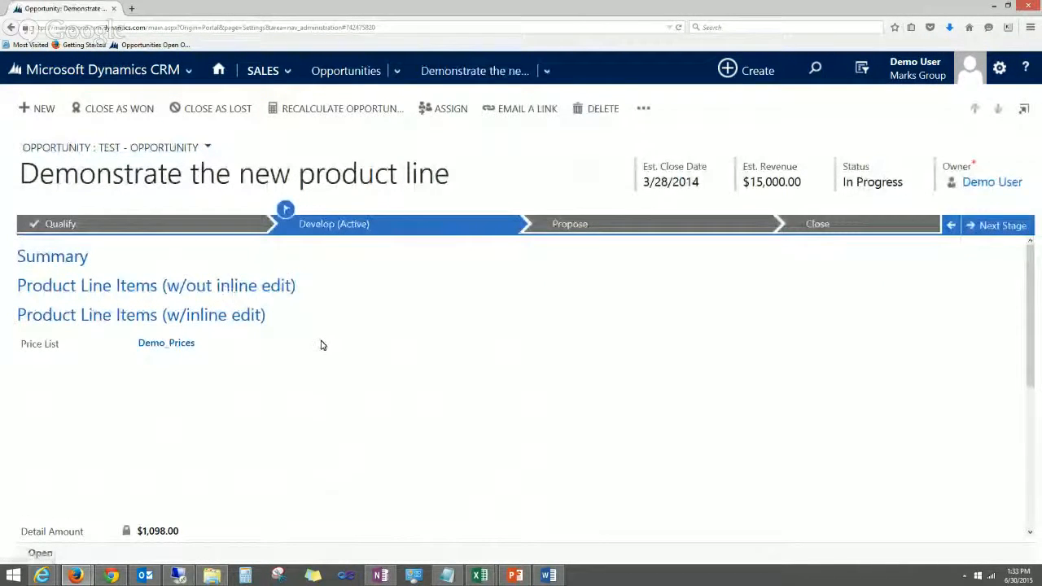
# - Start a new opportunity product from the section without inline edit, set Select Product to Existing, and discard it to return to the opportunity
pyautogui.click(282, 291)
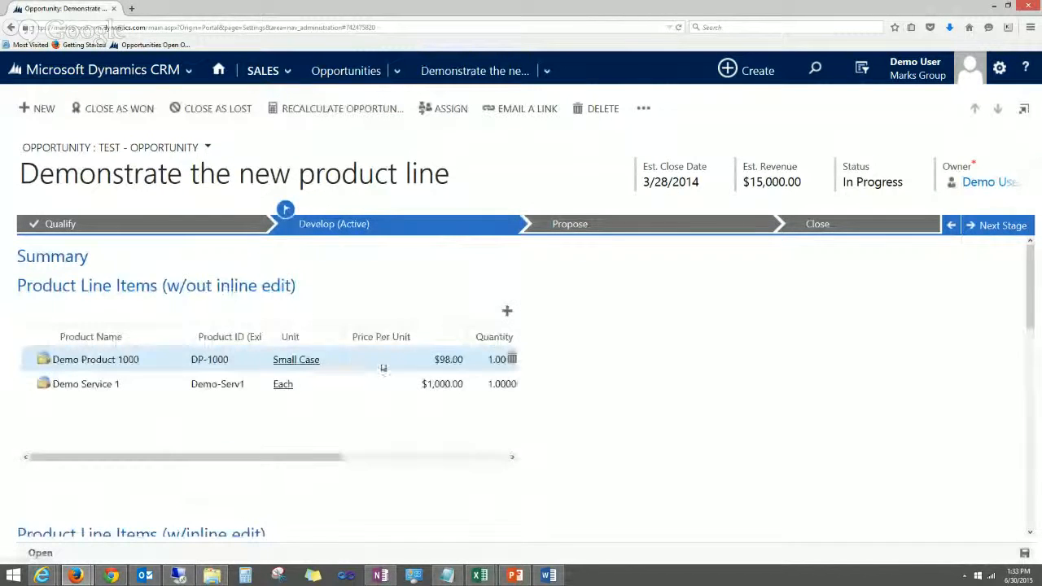
pyautogui.click(508, 313)
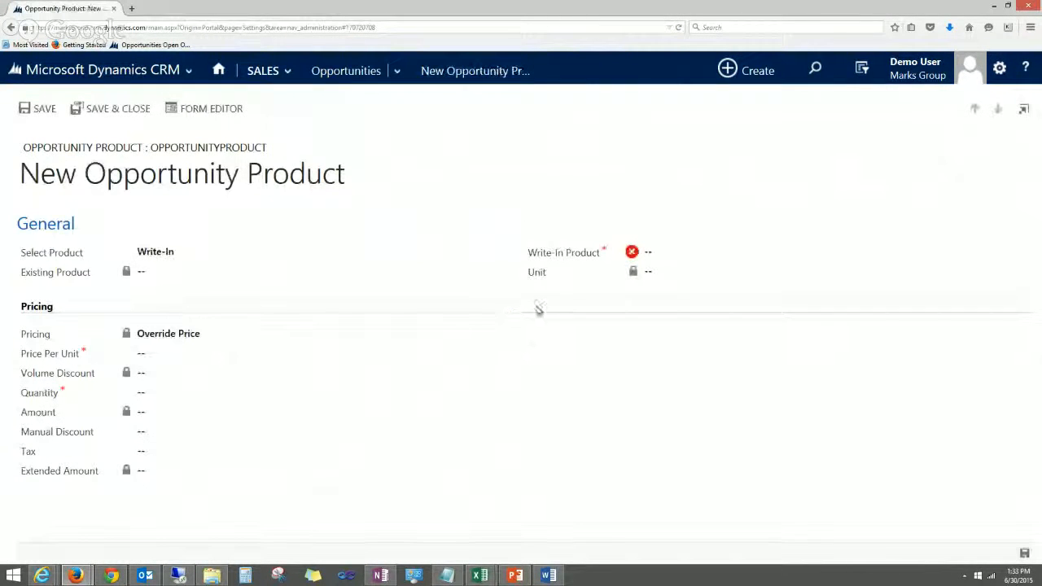
pyautogui.click(201, 257)
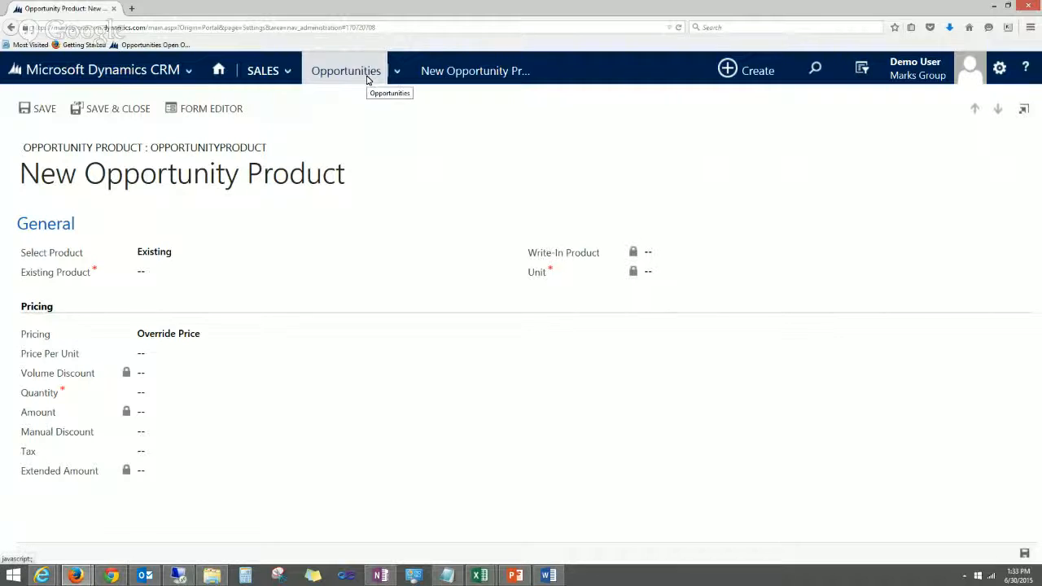
pyautogui.click(396, 71)
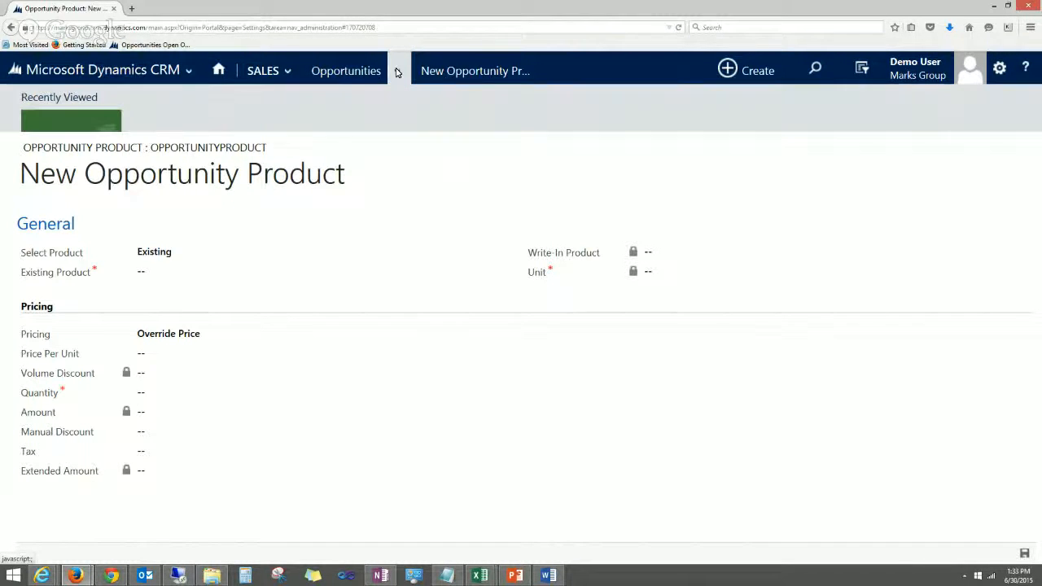
pyautogui.click(77, 125)
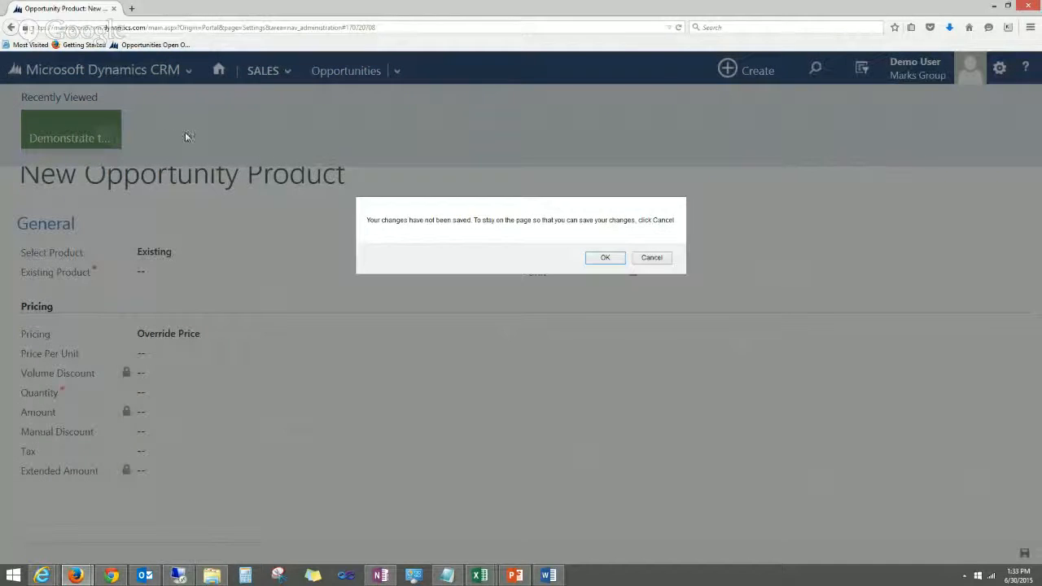
pyautogui.click(588, 258)
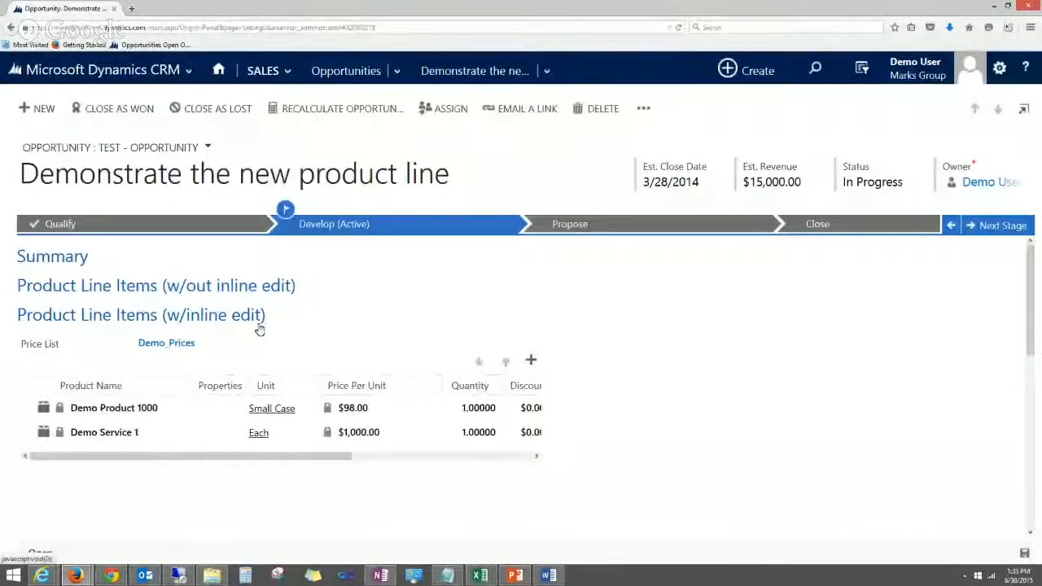
# - Move Demo Product 1000 below Demo Service 1 in the inline-edit grid and move it back up
pyautogui.click(531, 359)
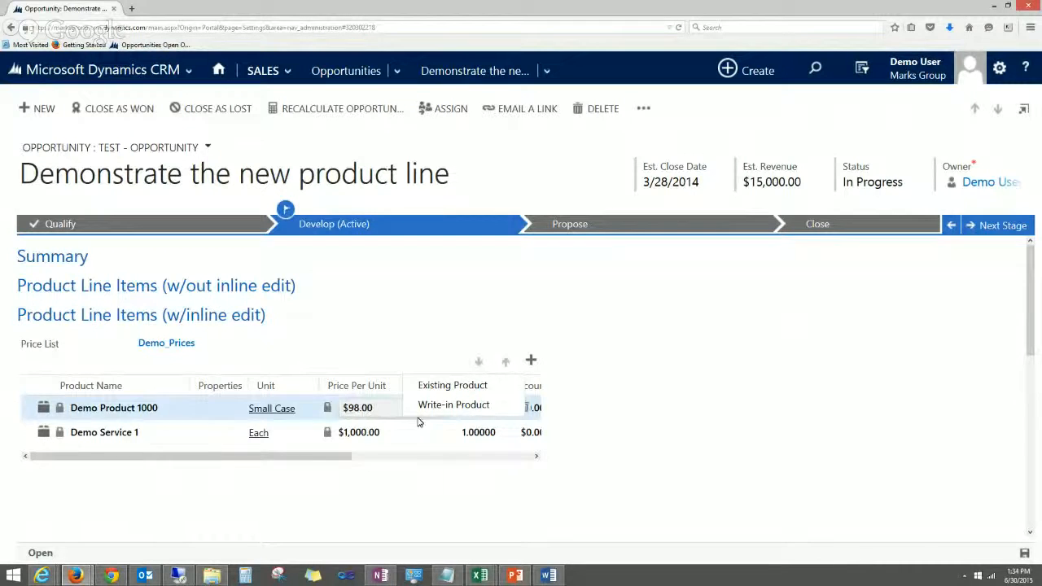
pyautogui.click(249, 411)
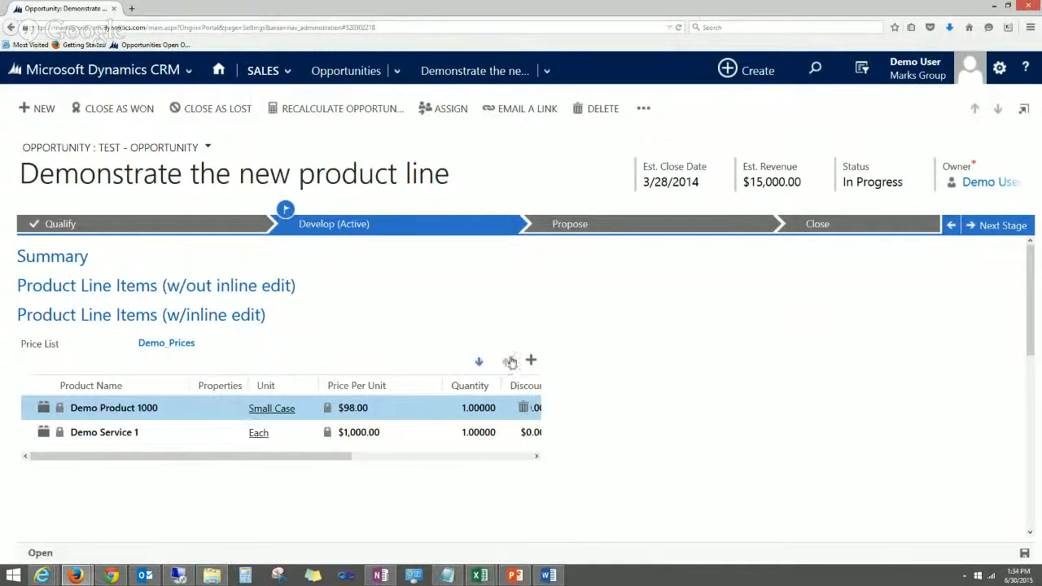
pyautogui.click(477, 363)
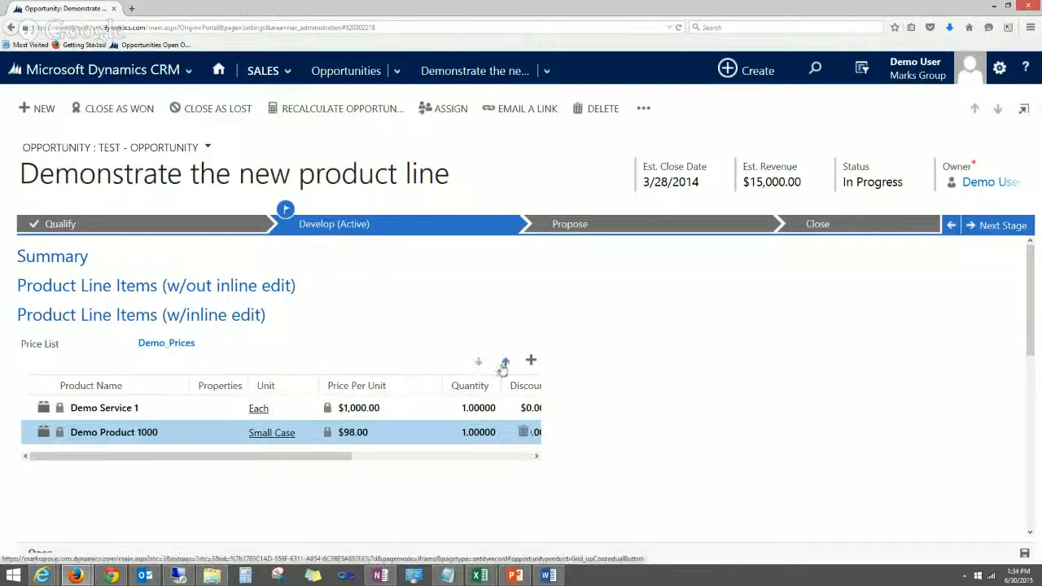
pyautogui.click(505, 364)
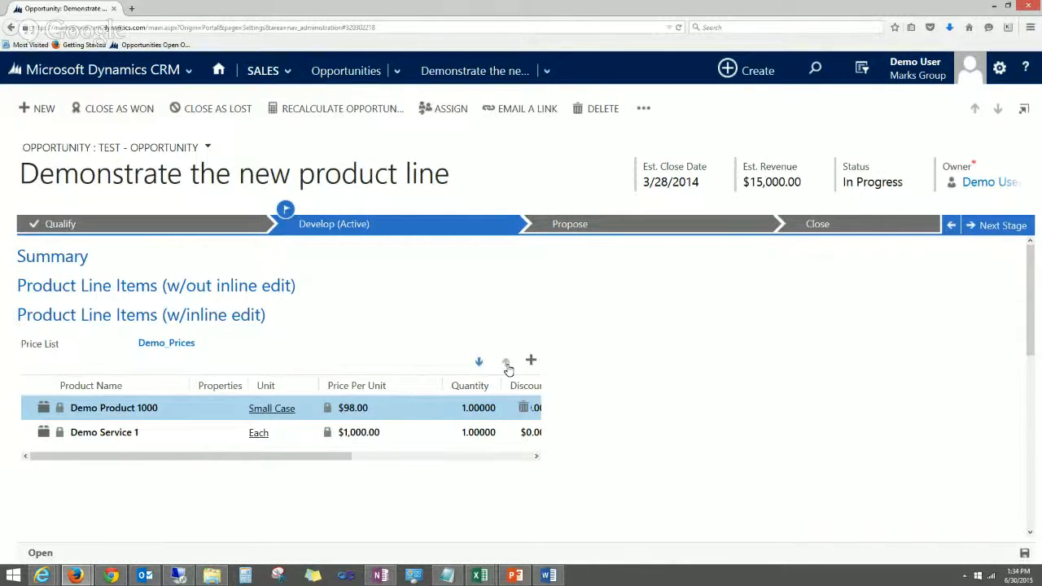
# - Expand the product section without inline edit, review its grid columns, and collapse the section again
pyautogui.click(285, 292)
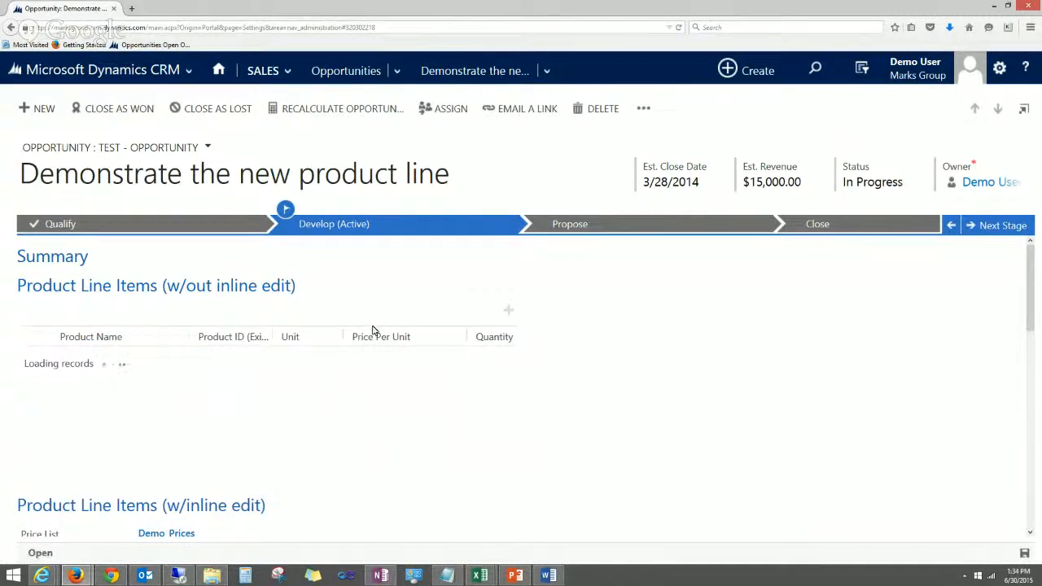
pyautogui.moveTo(319, 460); pyautogui.dragTo(172, 458)
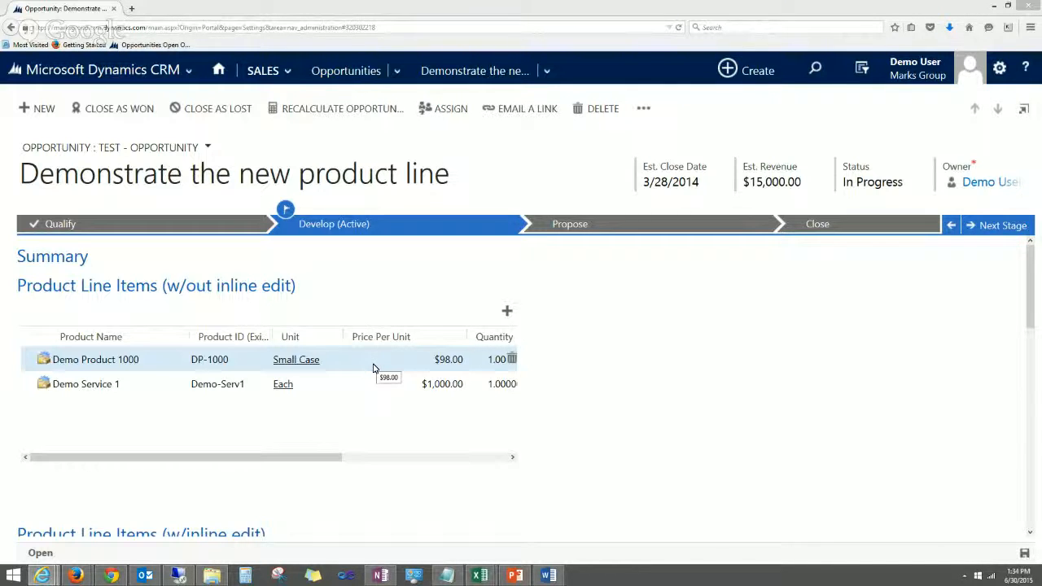
pyautogui.click(232, 291)
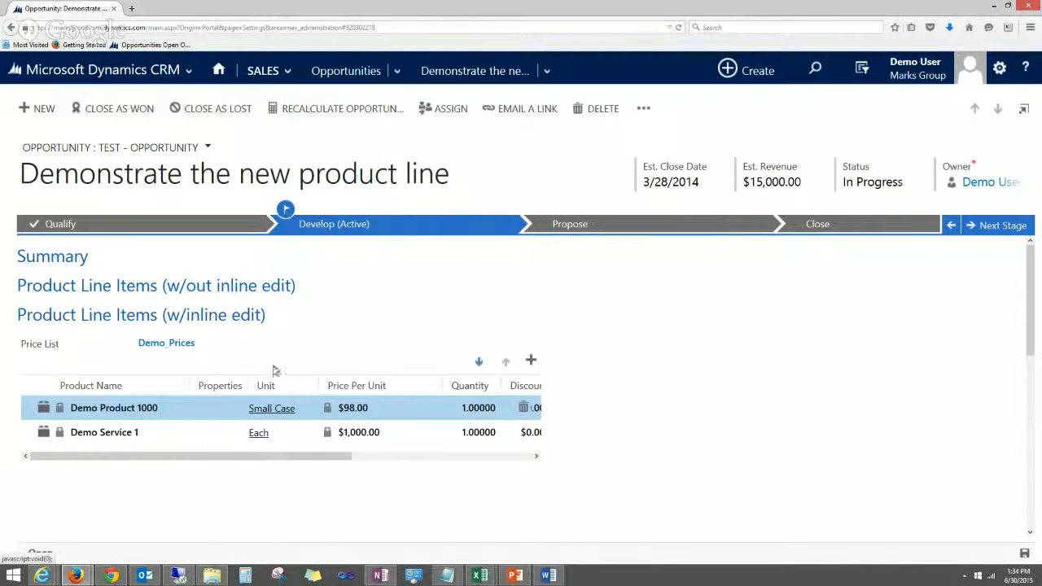
# - Open the full record lookup for an existing product in the inline-edit grid, using the Price List Items in Entity Price List view
pyautogui.click(531, 361)
pyautogui.click(458, 387)
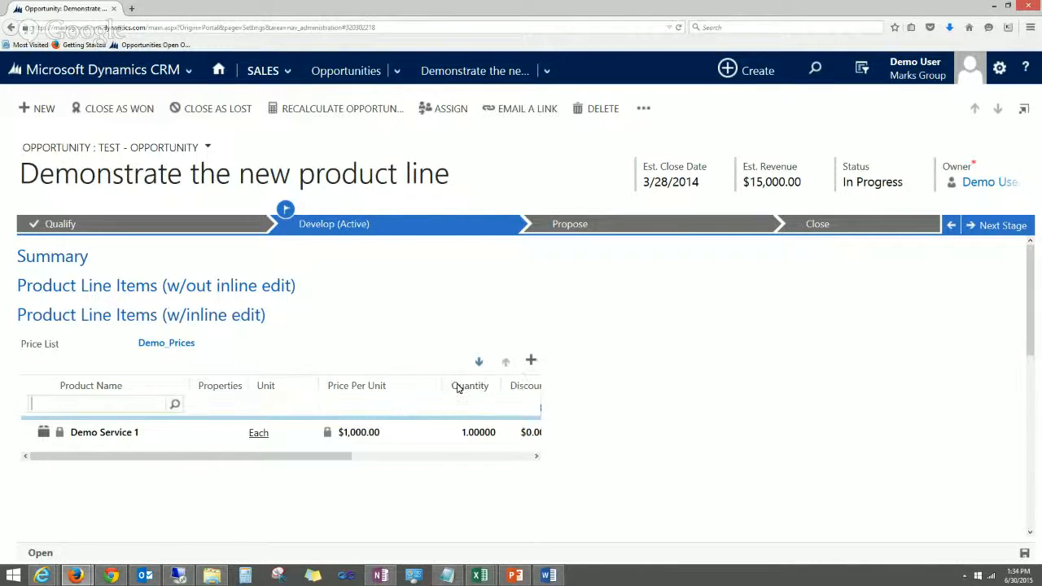
pyautogui.click(173, 405)
pyautogui.scroll(-3, 110, 342)
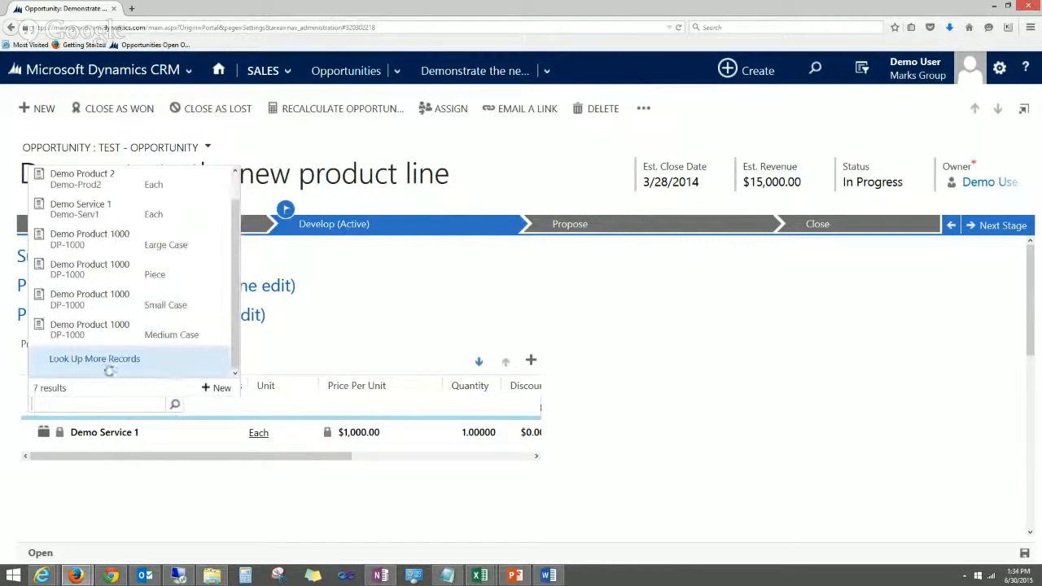
pyautogui.click(103, 359)
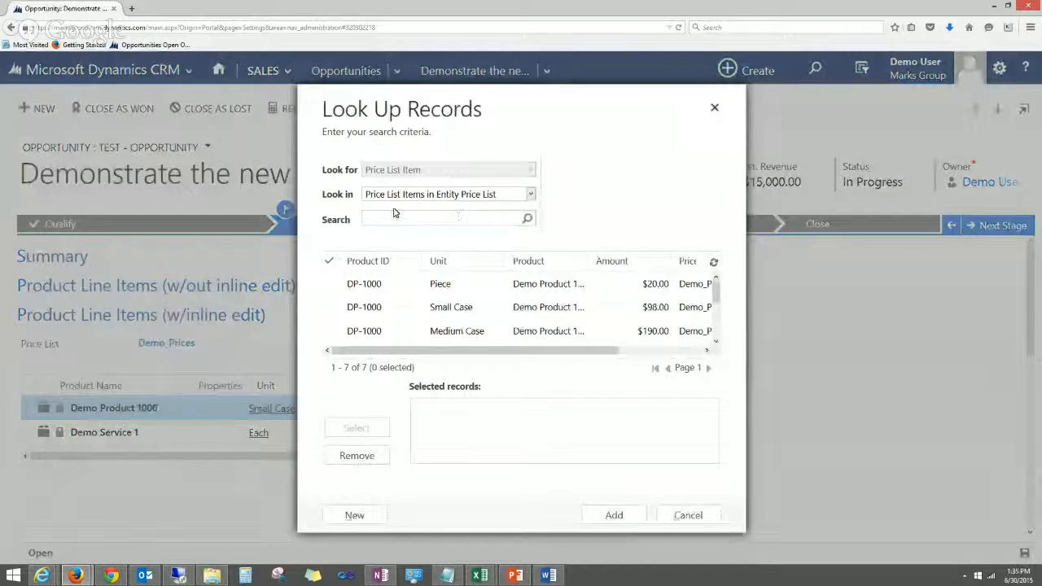
pyautogui.click(502, 196)
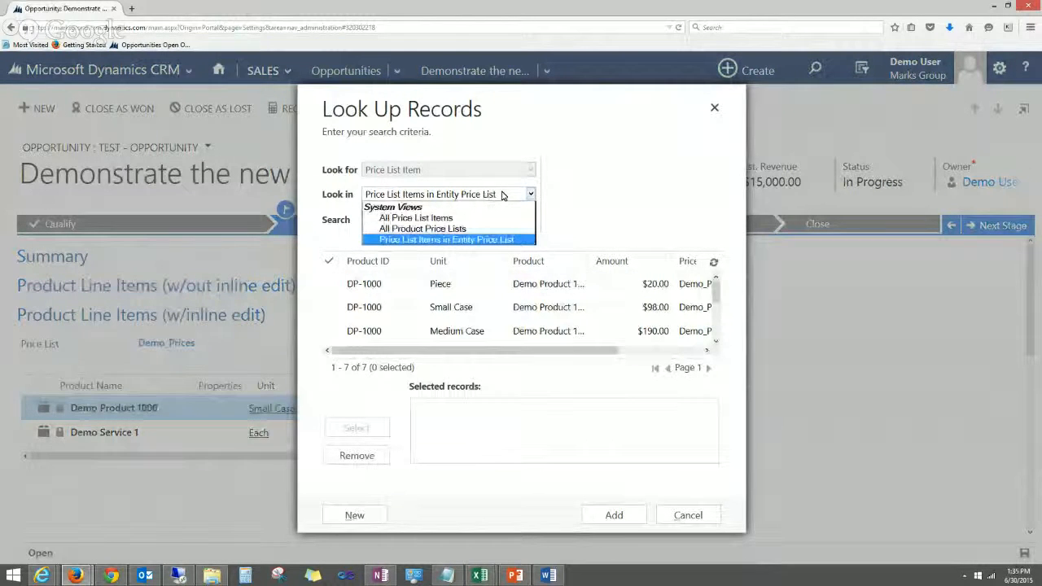
pyautogui.click(495, 239)
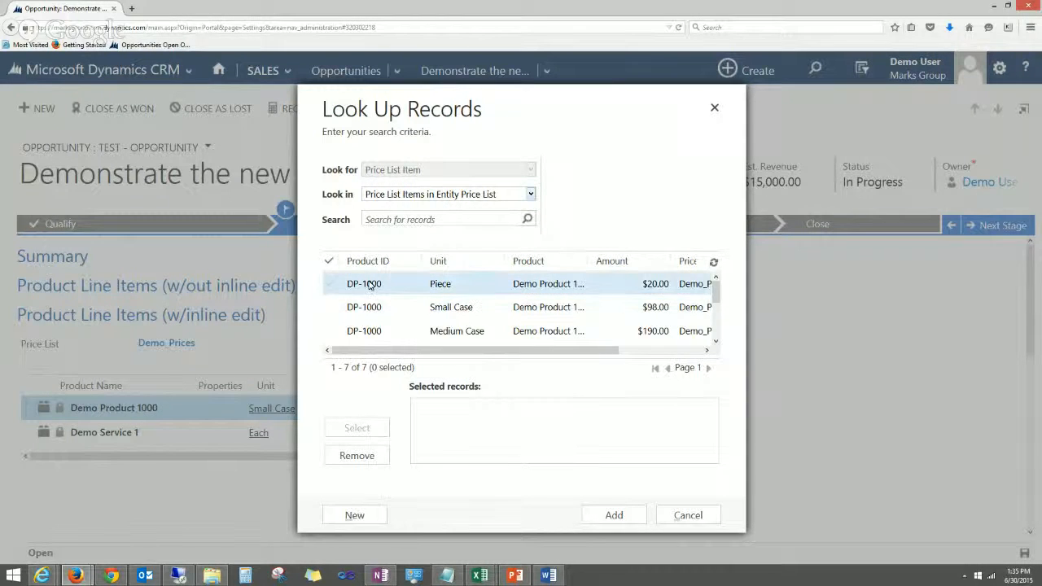
# - Put the DP-1000 Piece, Small Case and Medium Case items in the selected records and cancel the lookup
pyautogui.click(335, 287)
pyautogui.click(333, 307)
pyautogui.click(334, 330)
pyautogui.click(382, 428)
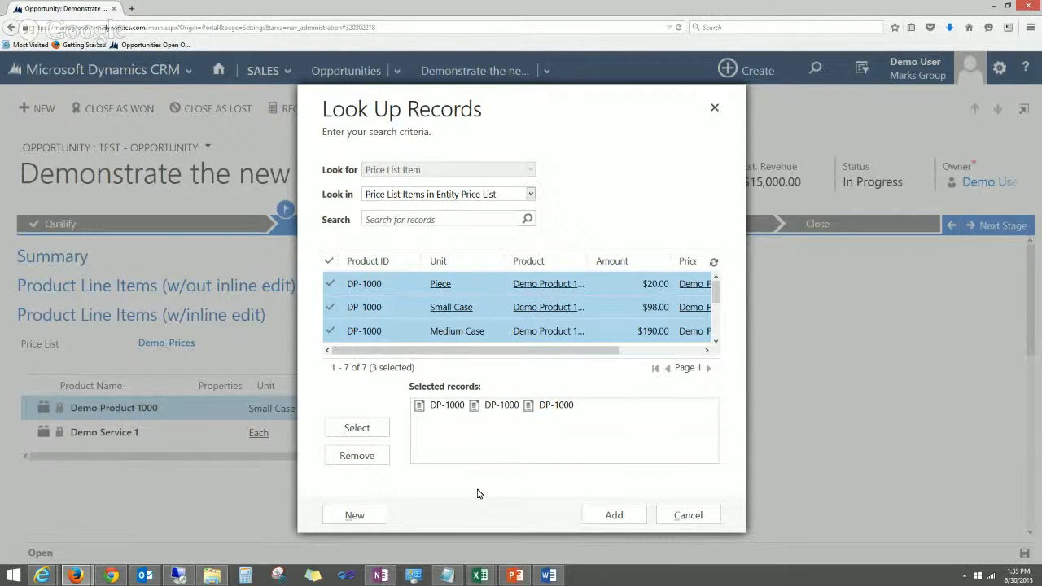
pyautogui.click(700, 517)
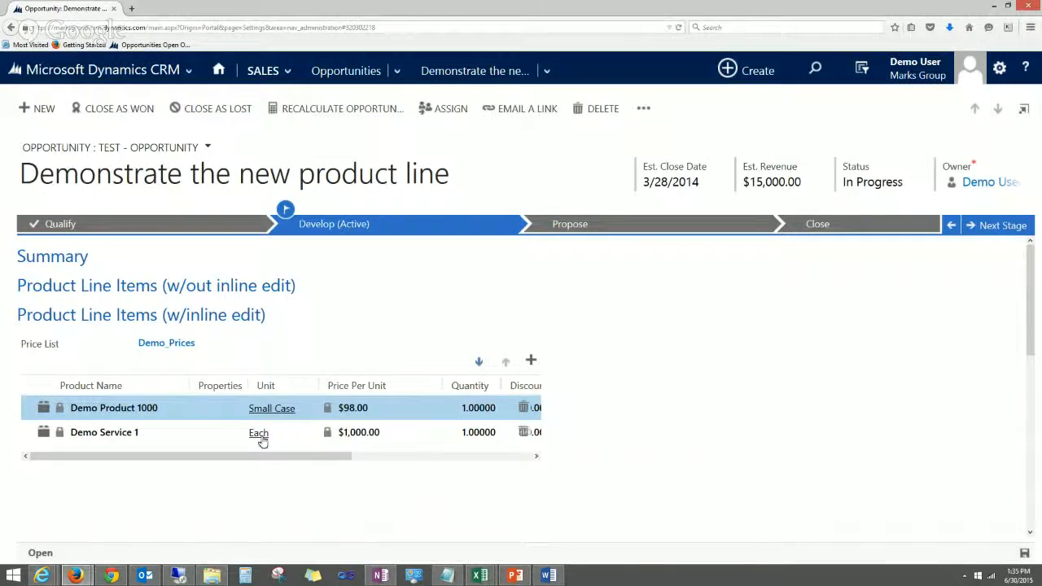
# - Start a new opportunity product from the section without inline edit and set Select Product to Existing
pyautogui.click(202, 288)
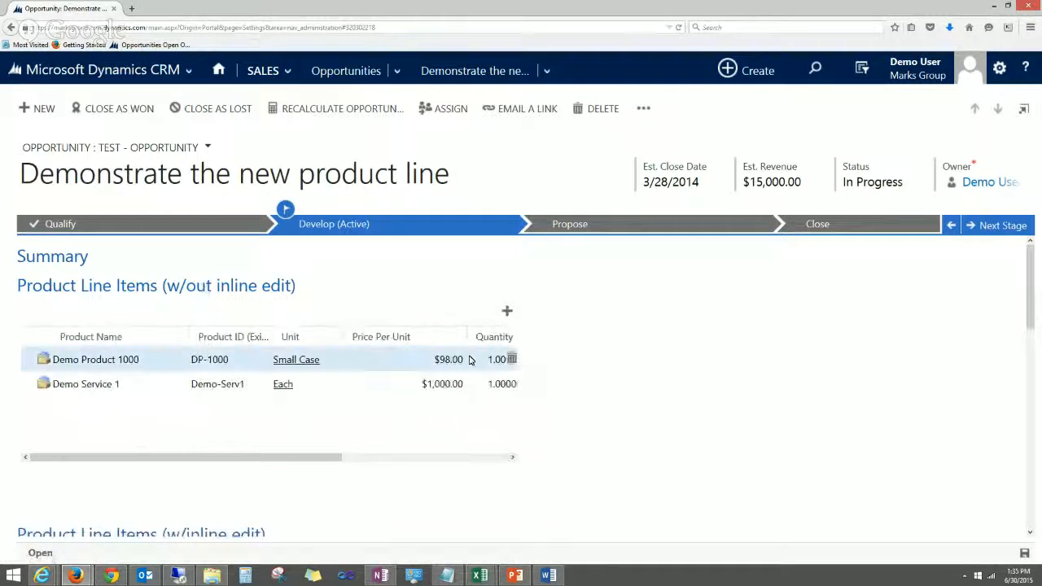
pyautogui.click(507, 311)
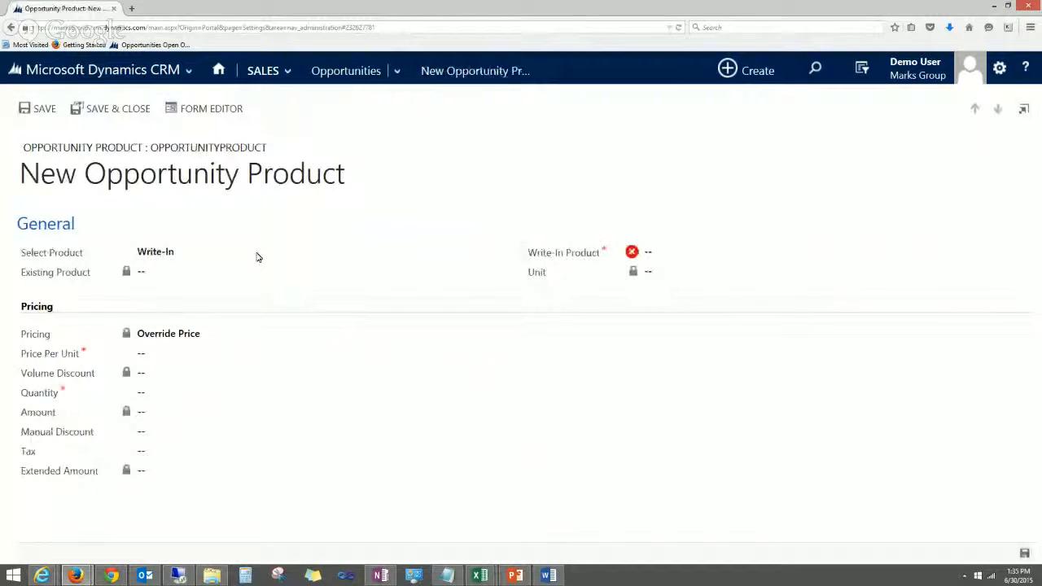
pyautogui.click(239, 253)
# - Open the full record lookup for the existing product, review its columns and available products, and cancel it
pyautogui.click(204, 268)
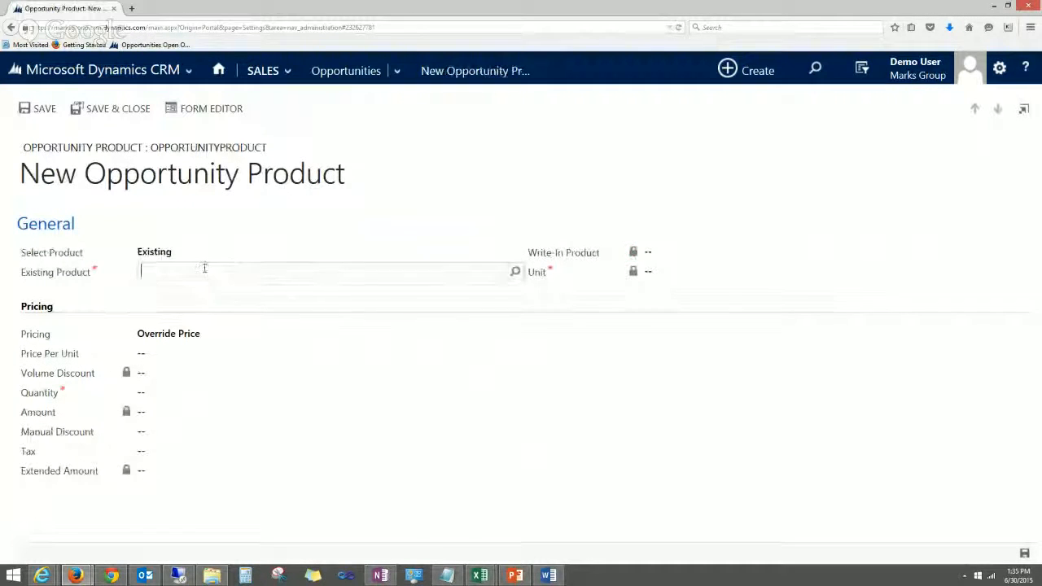
pyautogui.click(515, 271)
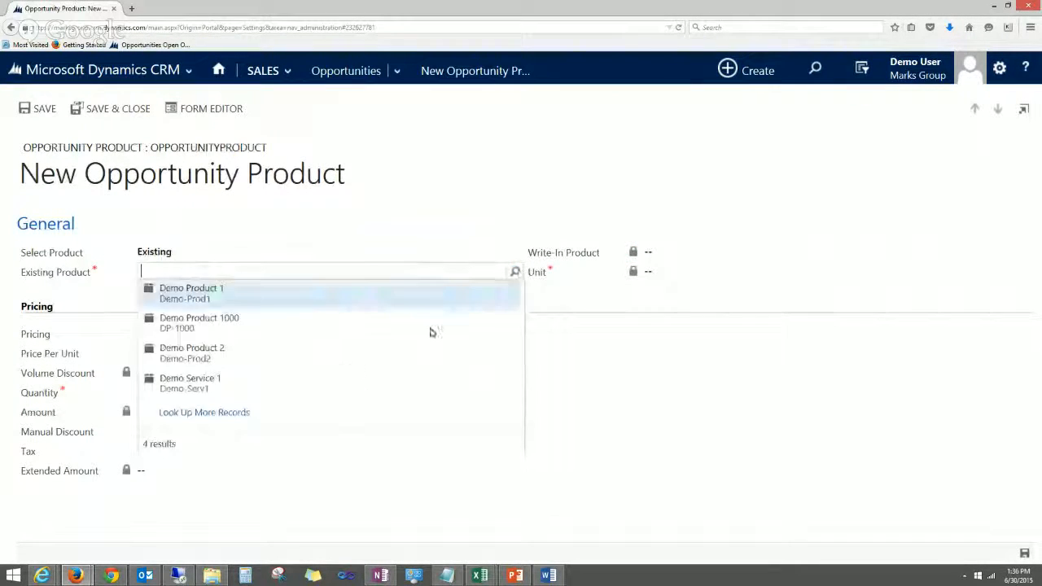
pyautogui.click(209, 417)
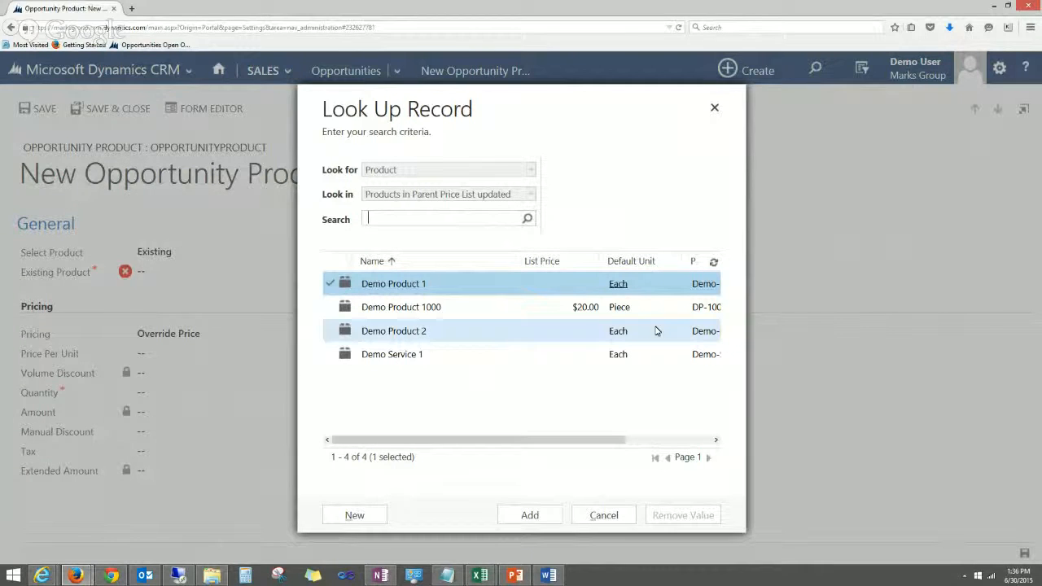
pyautogui.moveTo(621, 440); pyautogui.dragTo(555, 443)
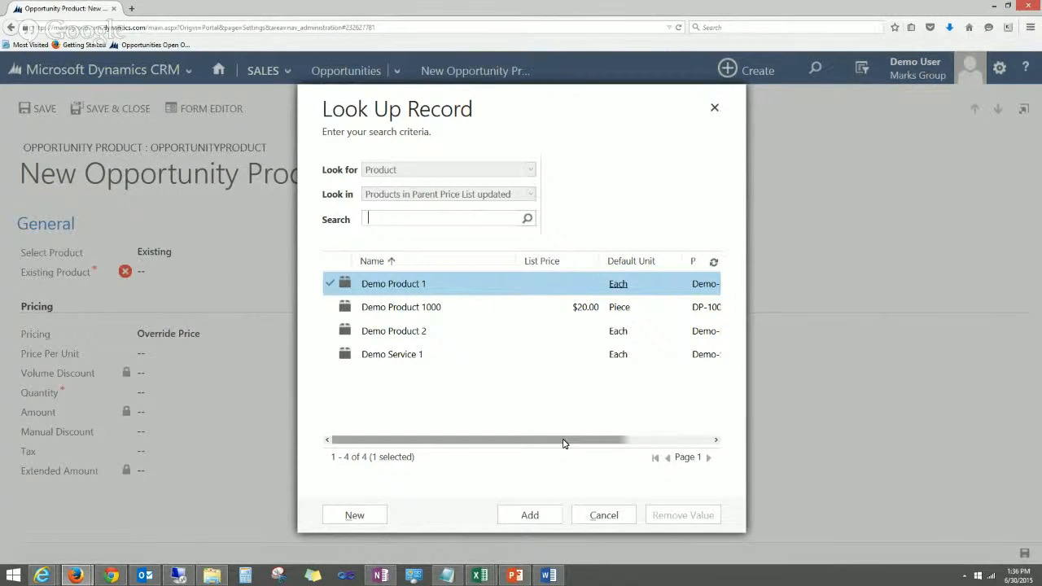
pyautogui.click(602, 515)
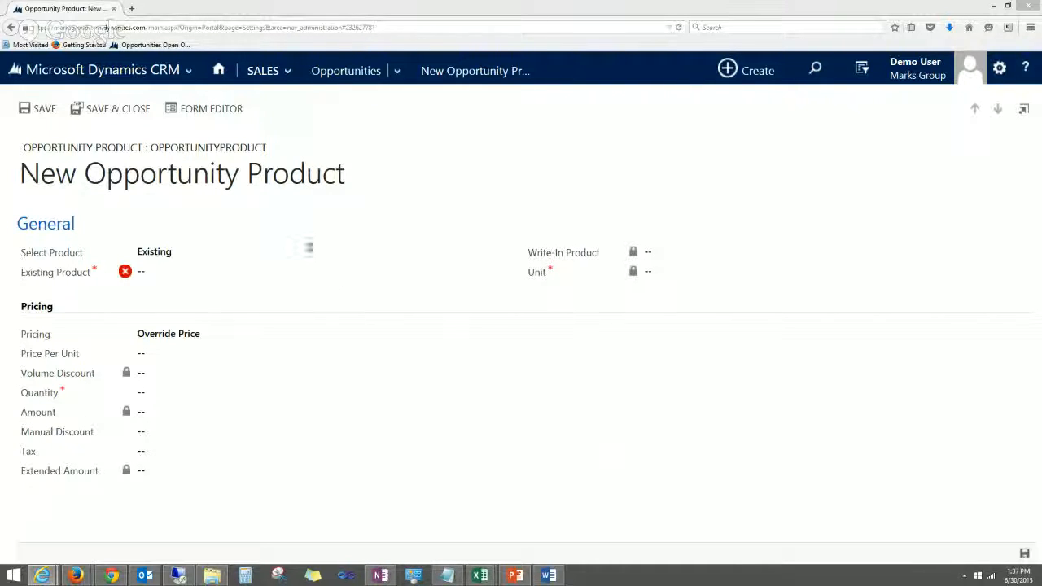
# - Open the Opportunity Product form in the form editor and return to the new record
pyautogui.click(209, 108)
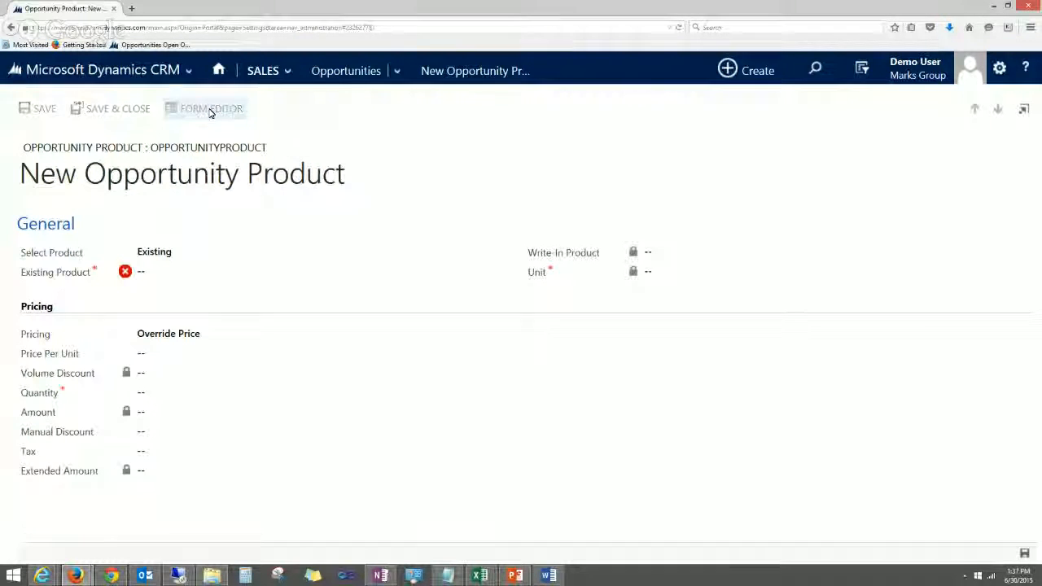
pyautogui.click(16, 240)
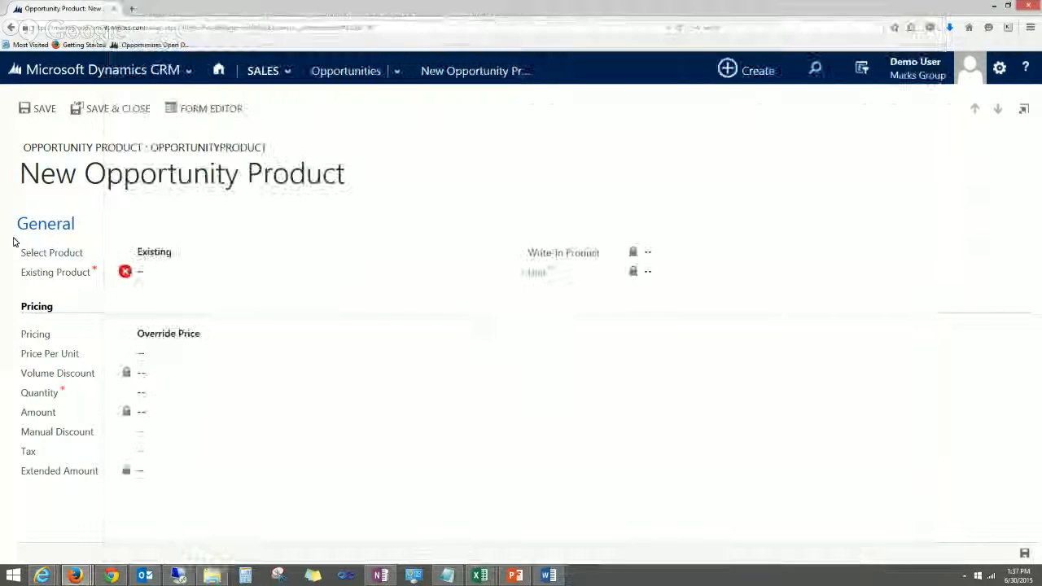
# - Set the new line item's existing product to Demo Product 1 and its unit to Each
pyautogui.click(318, 285)
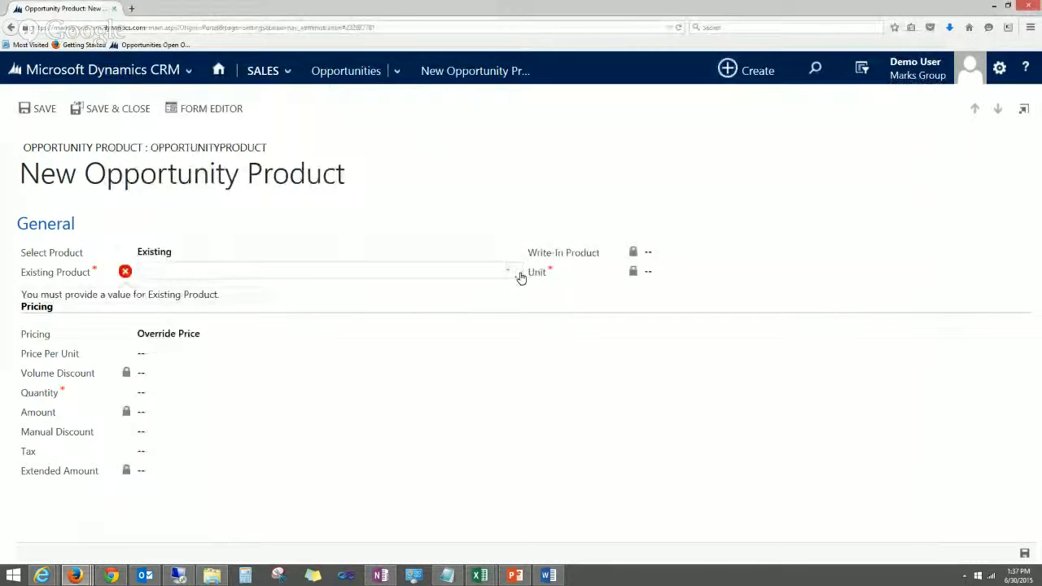
pyautogui.click(516, 274)
pyautogui.click(228, 303)
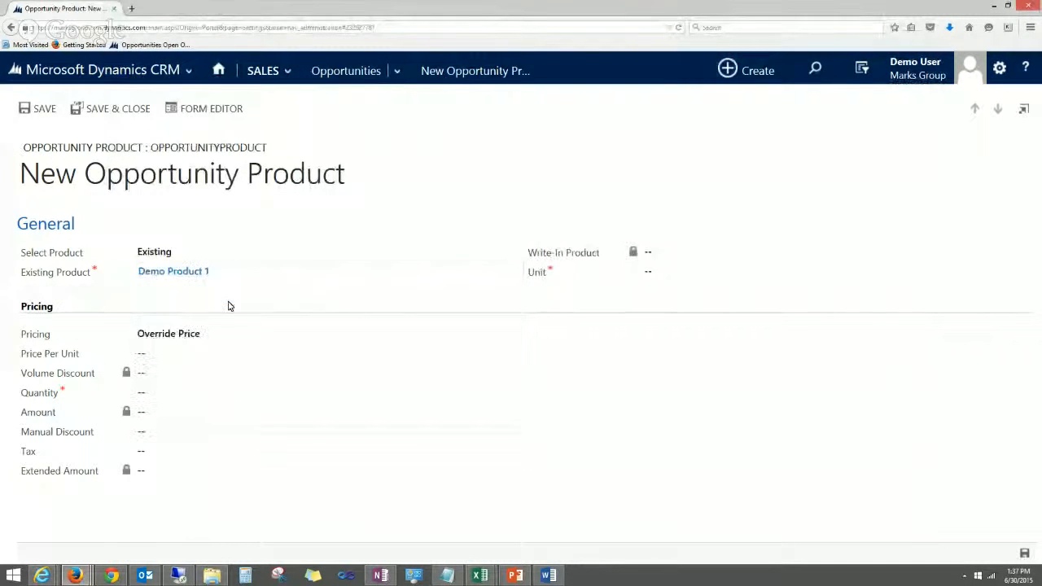
pyautogui.click(684, 272)
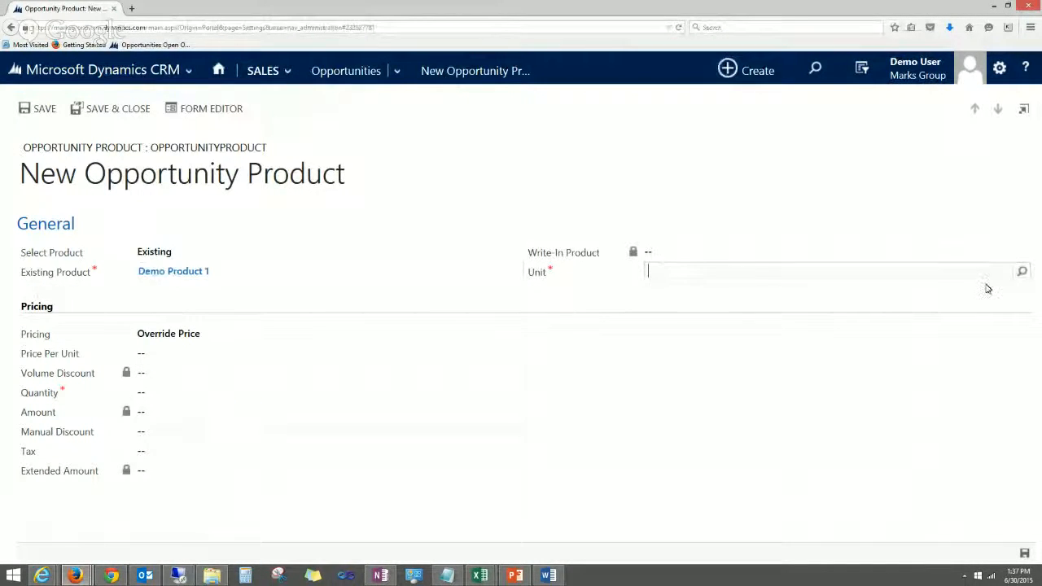
pyautogui.click(1017, 275)
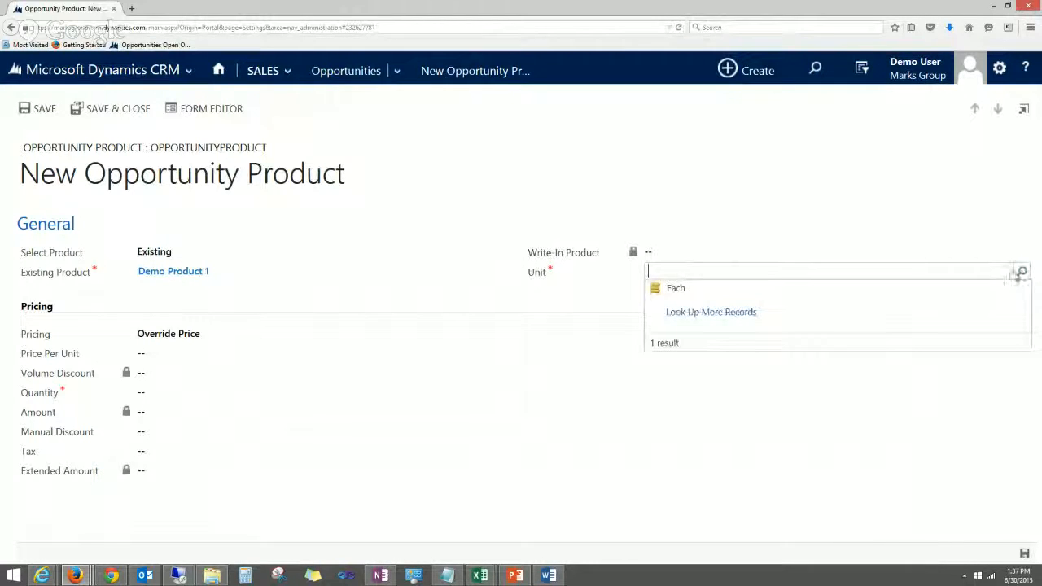
pyautogui.click(676, 290)
# - Set the quantity to 1 and the pricing to Use Default, and save the opportunity product
pyautogui.click(239, 396)
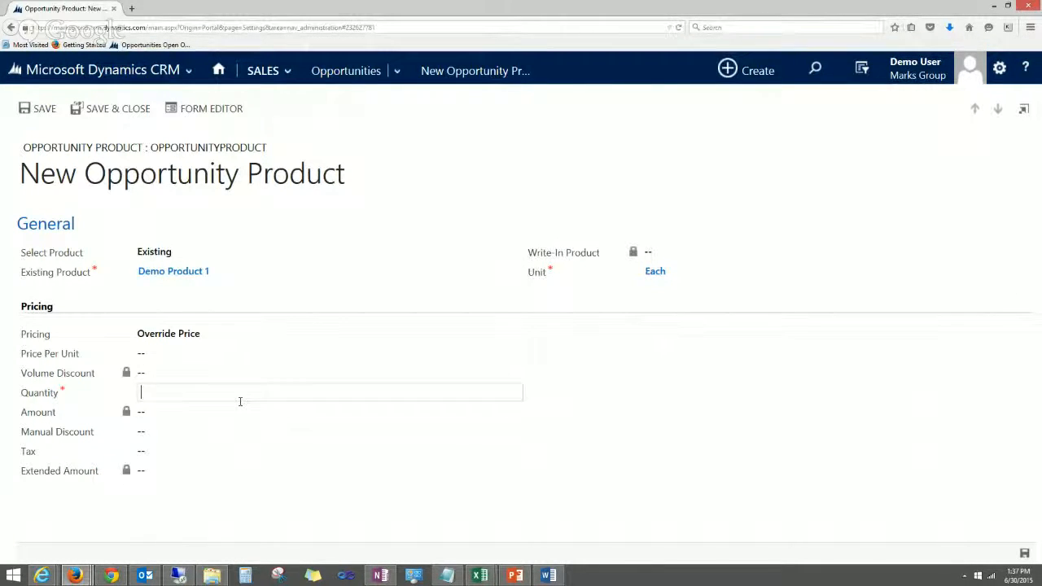
pyautogui.write('1')
pyautogui.click(182, 335)
pyautogui.hotkey('ctrl', 's')
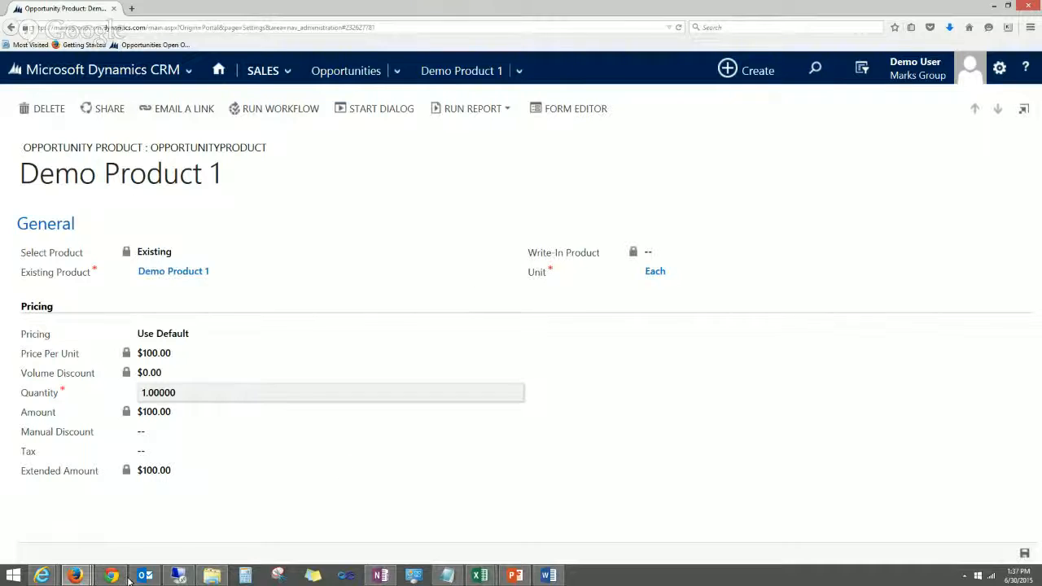
# - Switch to the Opportunity Product form editor window and open its Set Default Values business rule
pyautogui.moveTo(75, 575)
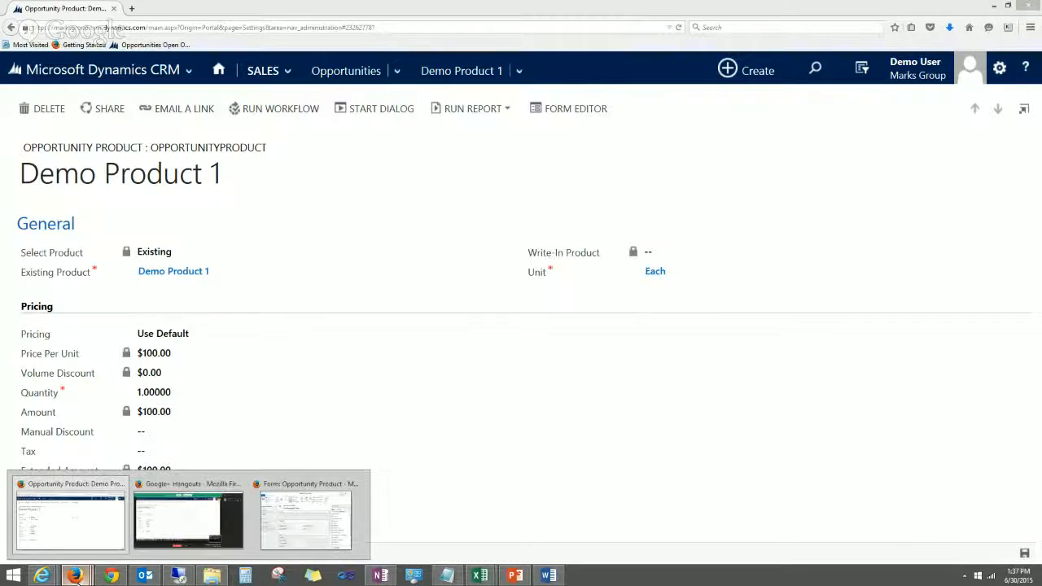
pyautogui.click(285, 521)
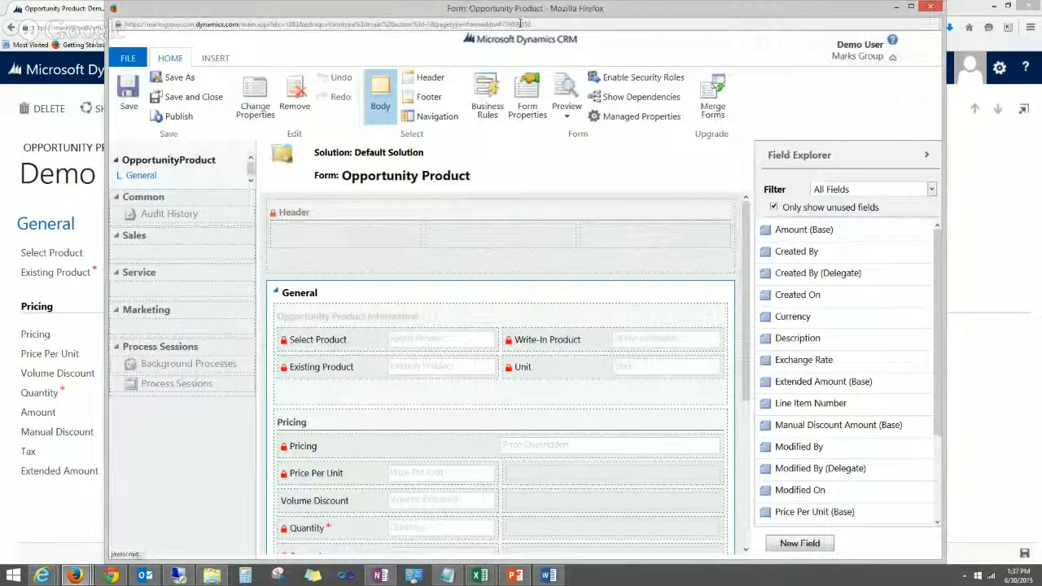
pyautogui.moveTo(500, 10); pyautogui.dragTo(514, 237)
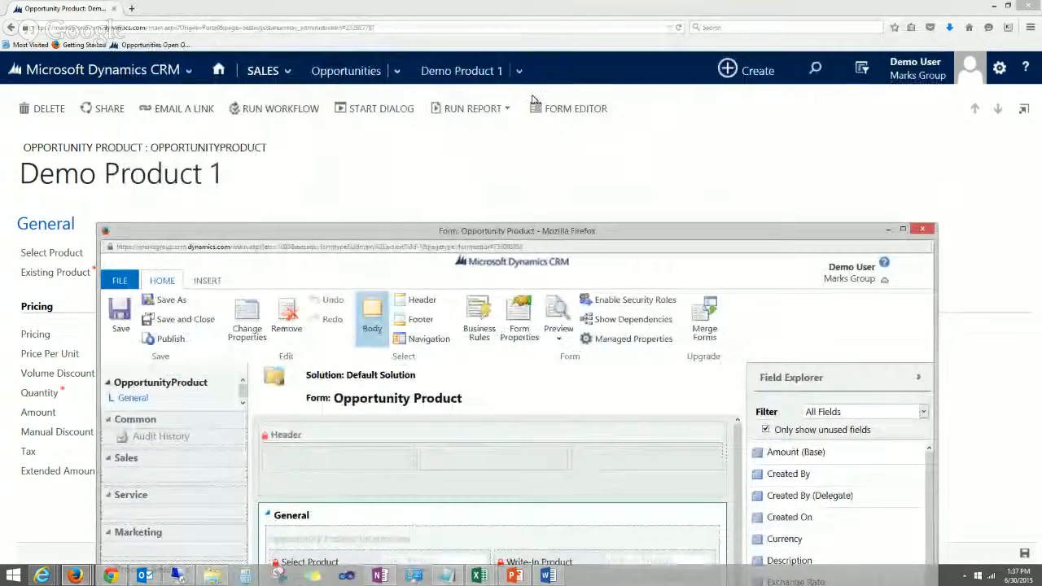
pyautogui.moveTo(504, 234); pyautogui.dragTo(487, 57)
pyautogui.click(463, 151)
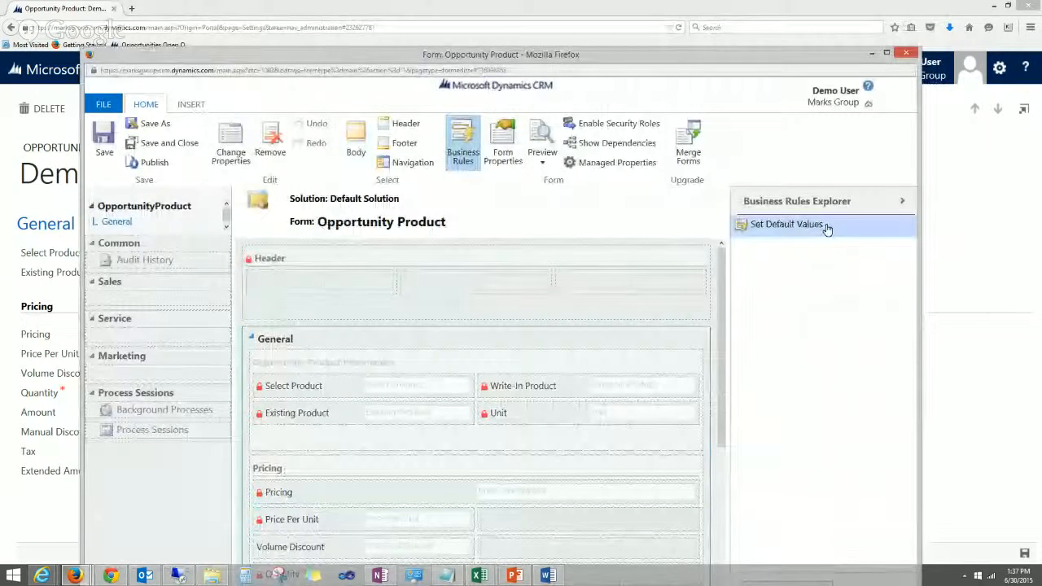
pyautogui.doubleClick(823, 234)
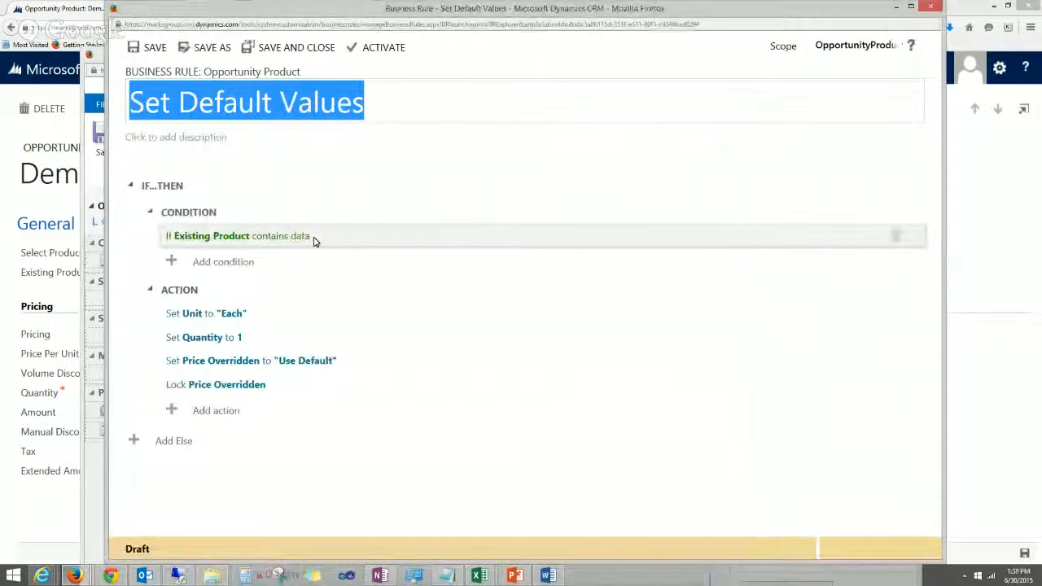
# - Return to the Demo Product 1 record and toggle its pricing to Override Price and back to Use Default
pyautogui.click(10, 278)
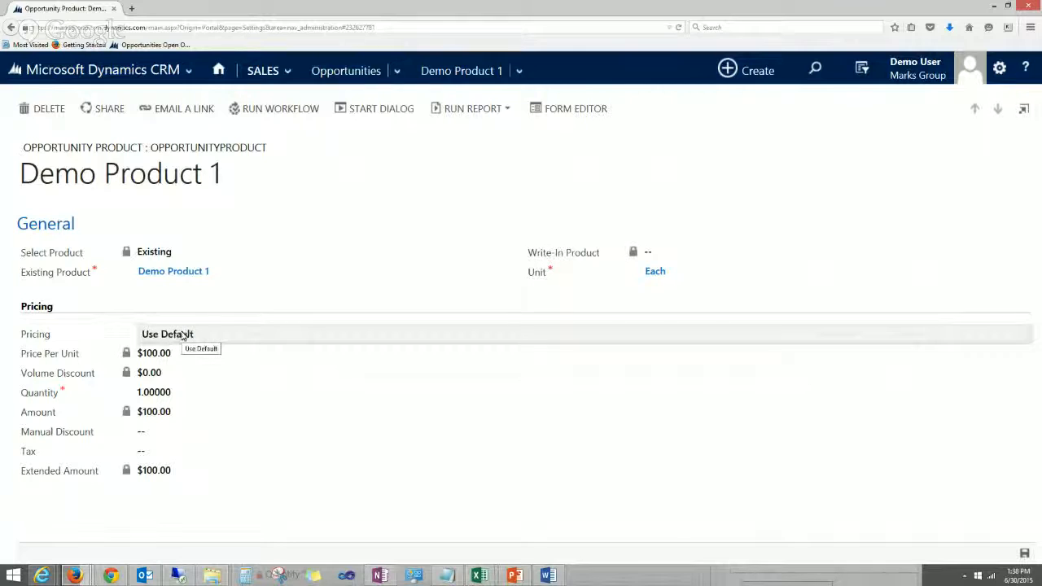
pyautogui.click(182, 335)
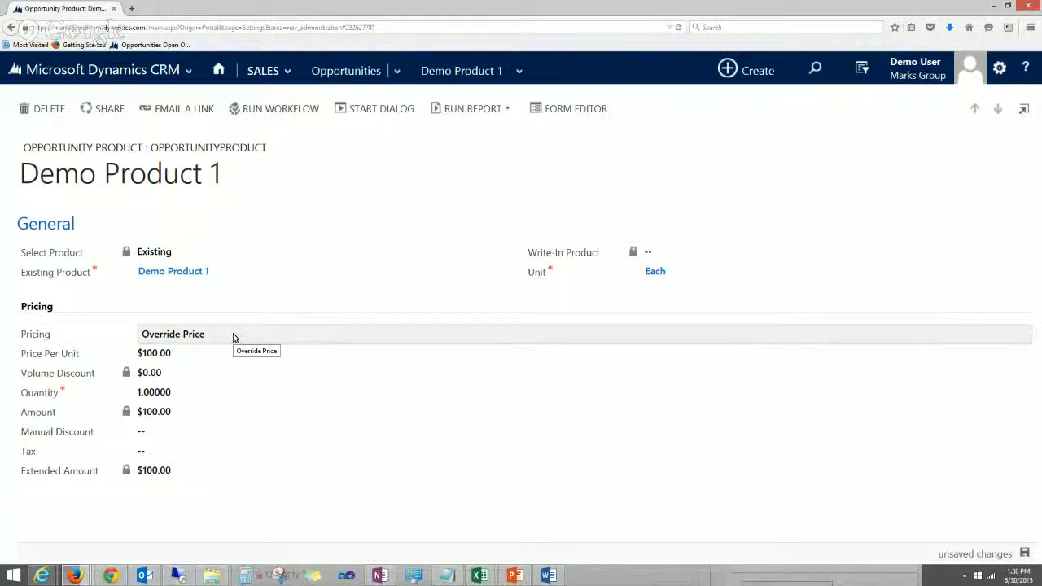
pyautogui.click(234, 337)
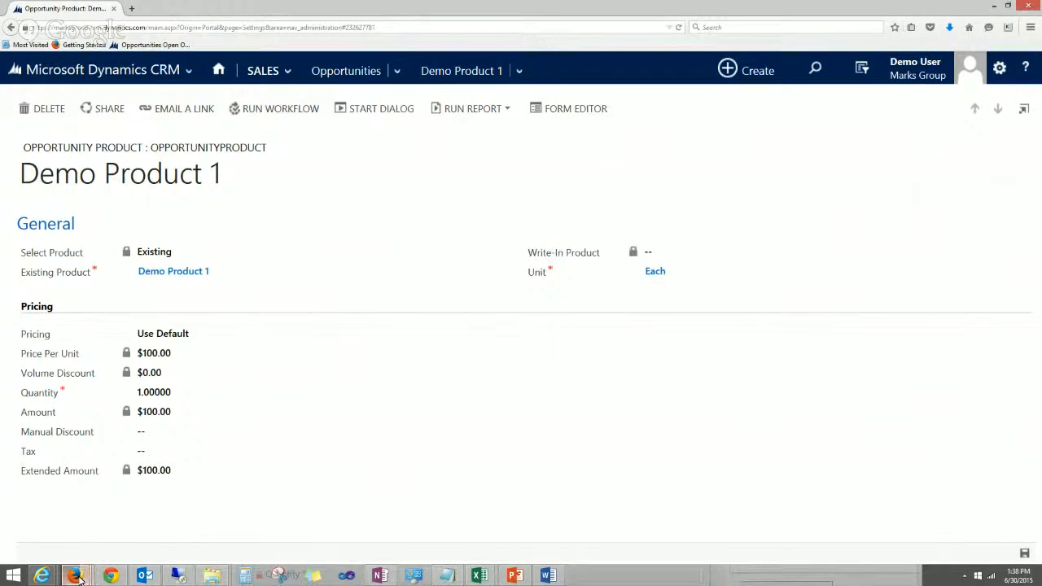
# - In the Set Default Values business rule, reselect Each as the value of the Unit action and save the rule
pyautogui.moveTo(76, 577)
pyautogui.click(420, 516)
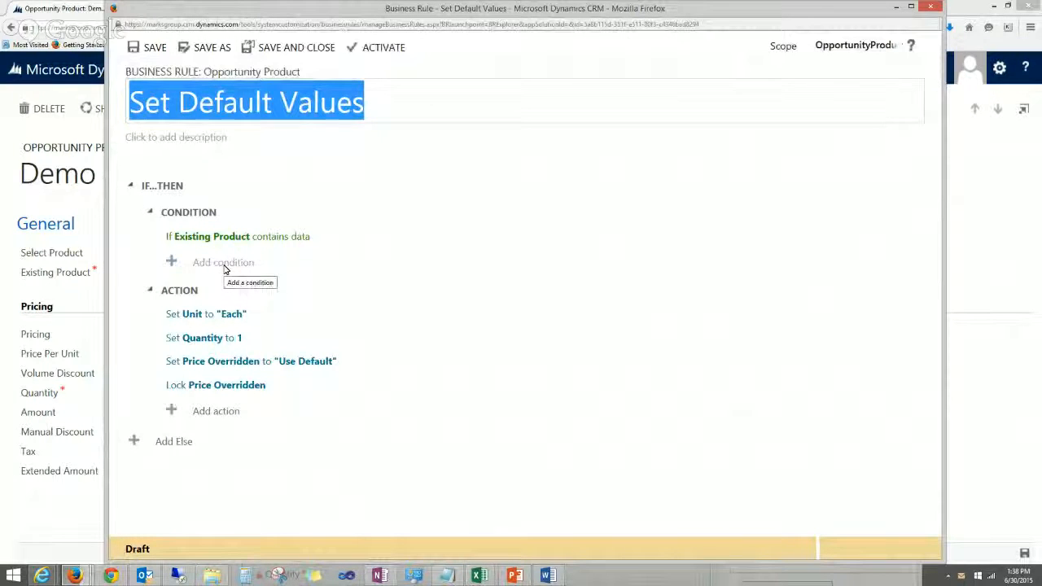
pyautogui.click(283, 321)
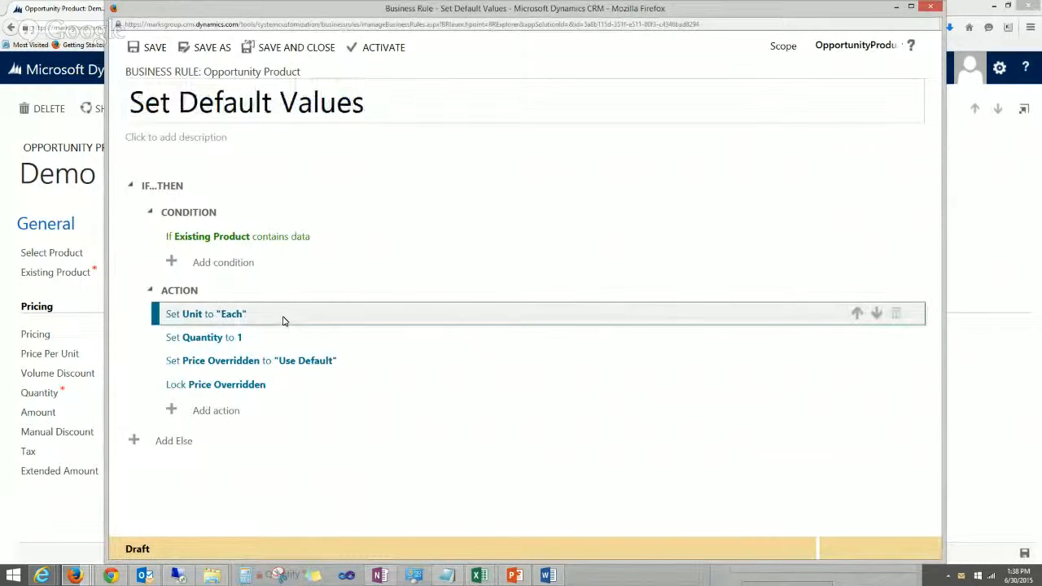
pyautogui.click(616, 370)
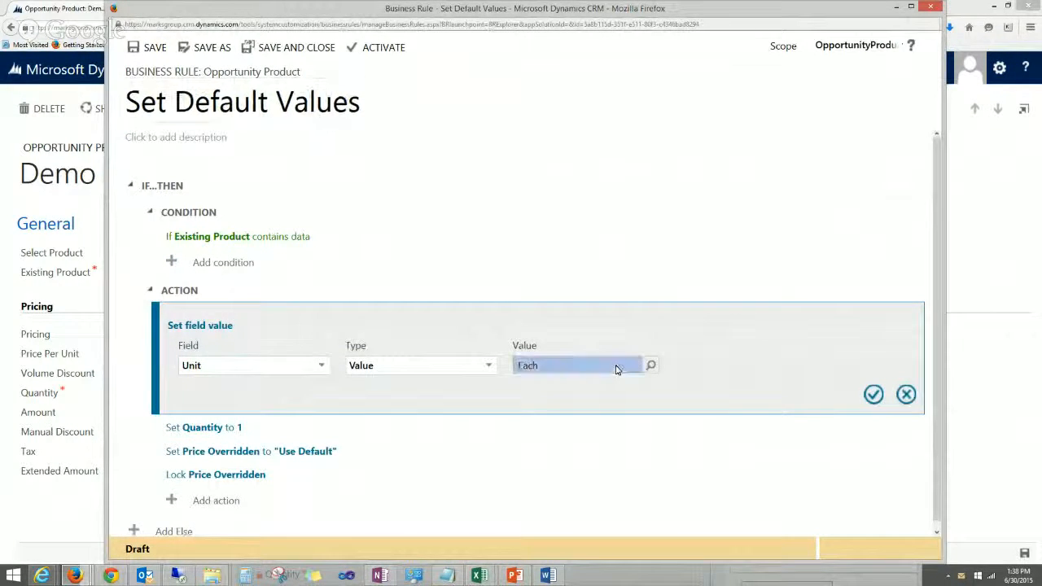
pyautogui.press('BackSpace')
pyautogui.click(651, 366)
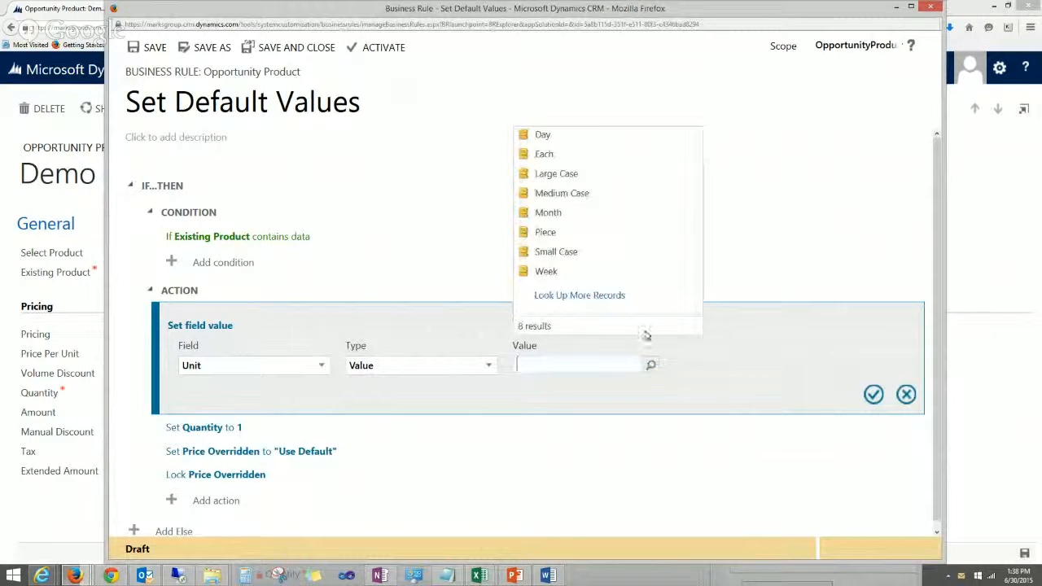
pyautogui.click(547, 155)
pyautogui.click(873, 394)
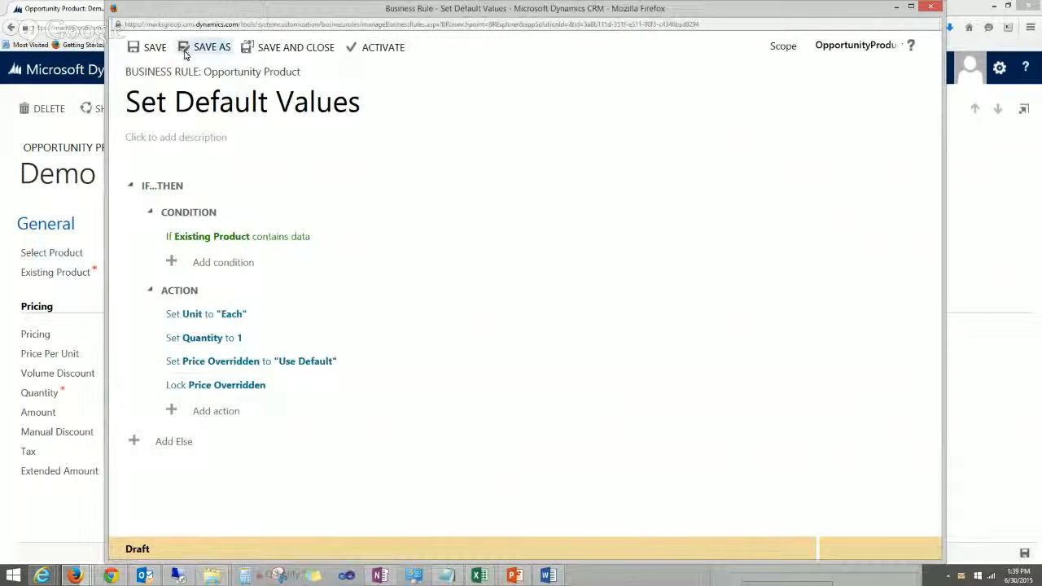
pyautogui.click(147, 47)
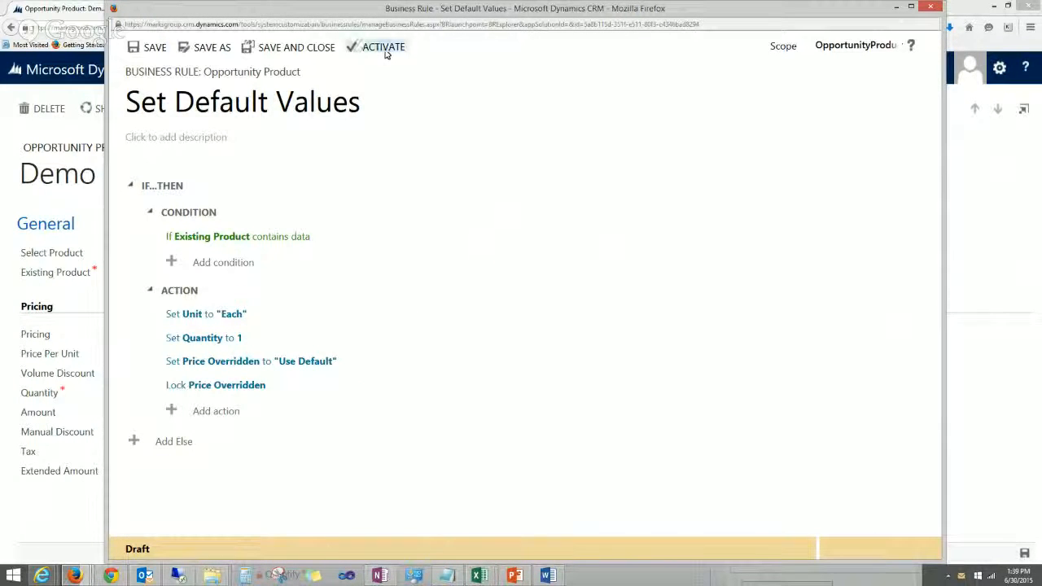
# - Activate the Set Default Values business rule and close its window
pyautogui.click(383, 49)
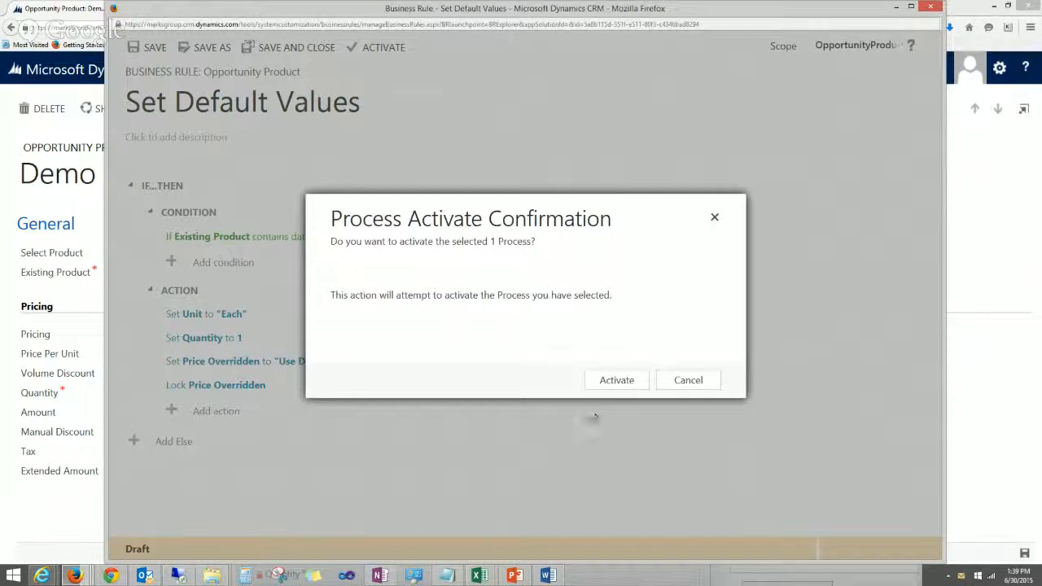
pyautogui.click(612, 382)
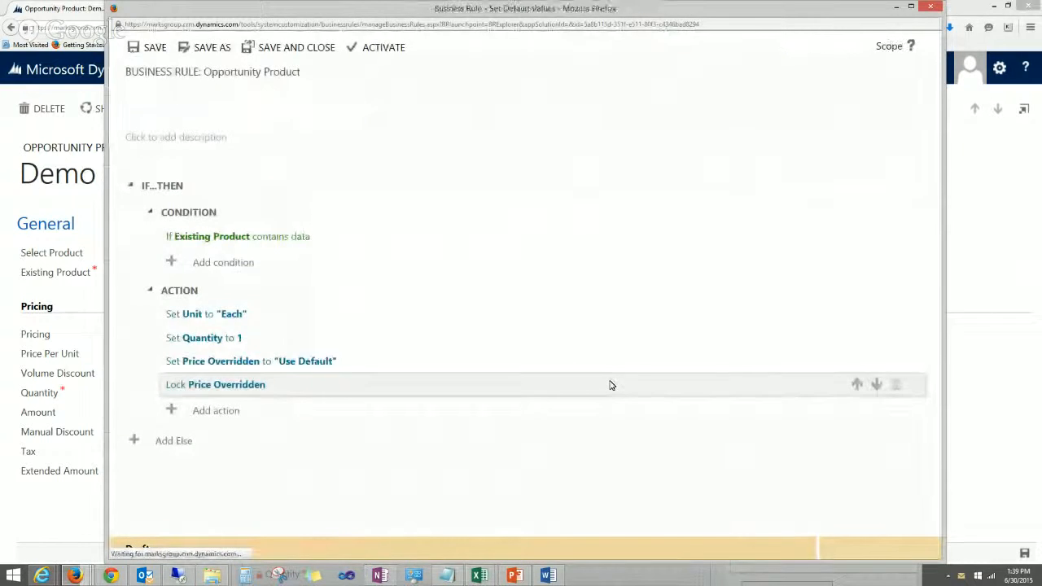
pyautogui.click(933, 7)
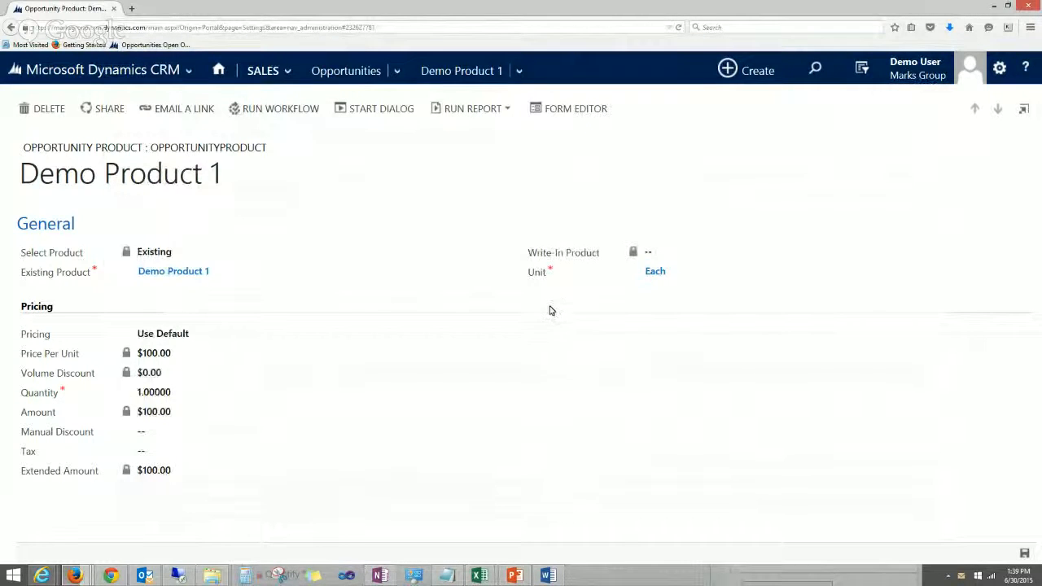
# - Return to the Demonstrate the new product line opportunity and expand its product section without inline edit
pyautogui.click(397, 71)
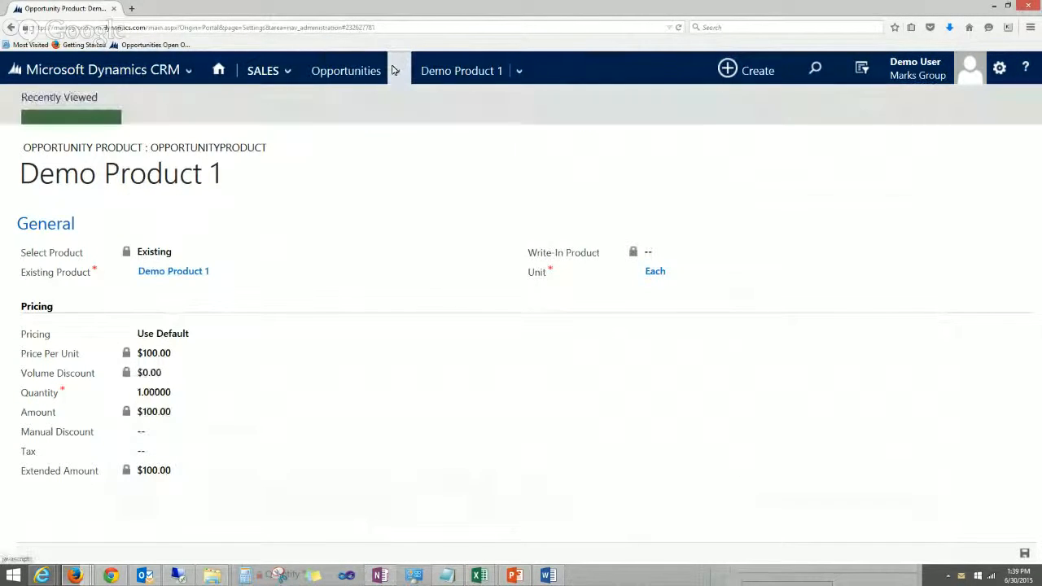
pyautogui.click(57, 134)
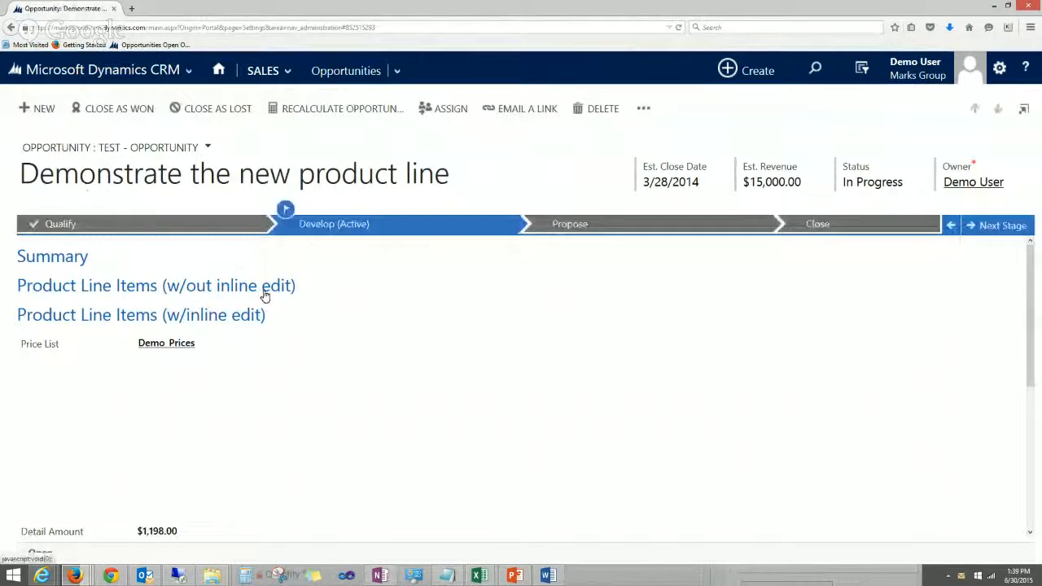
pyautogui.click(202, 287)
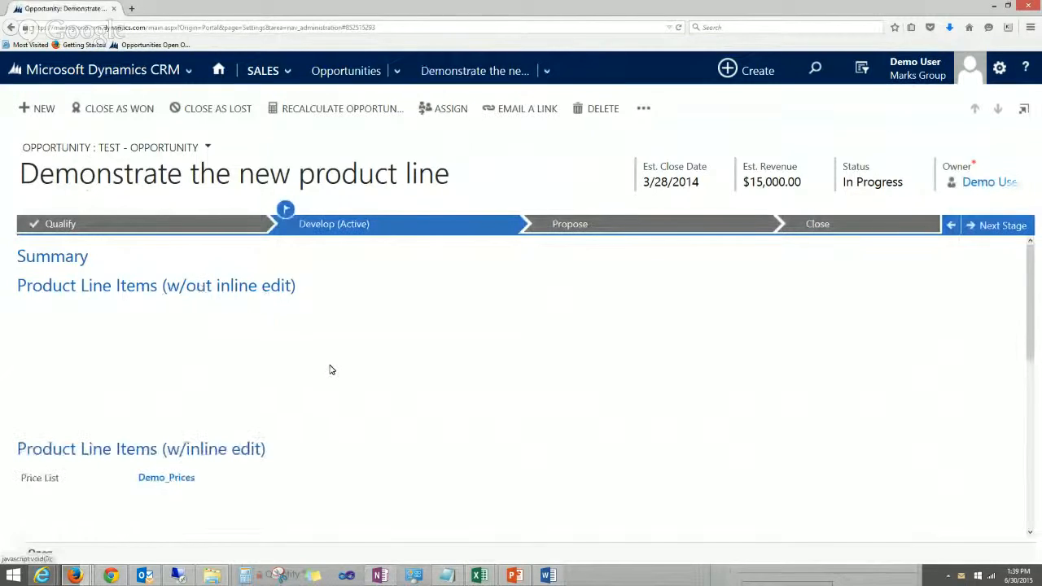
# - Start a new opportunity product outside inline edit and choose the existing product Demo Product 1000
pyautogui.click(507, 314)
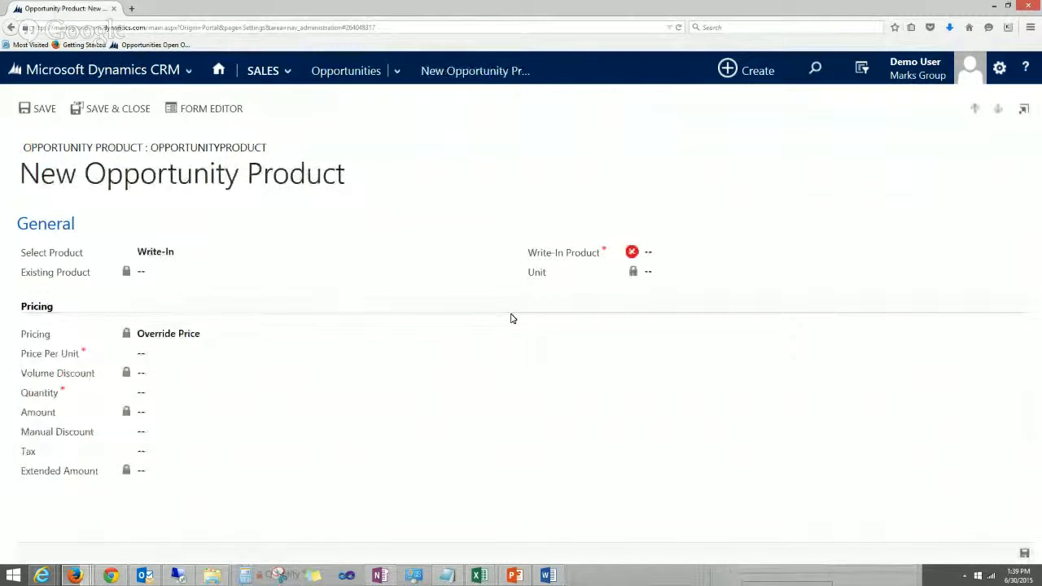
pyautogui.click(193, 253)
pyautogui.click(211, 269)
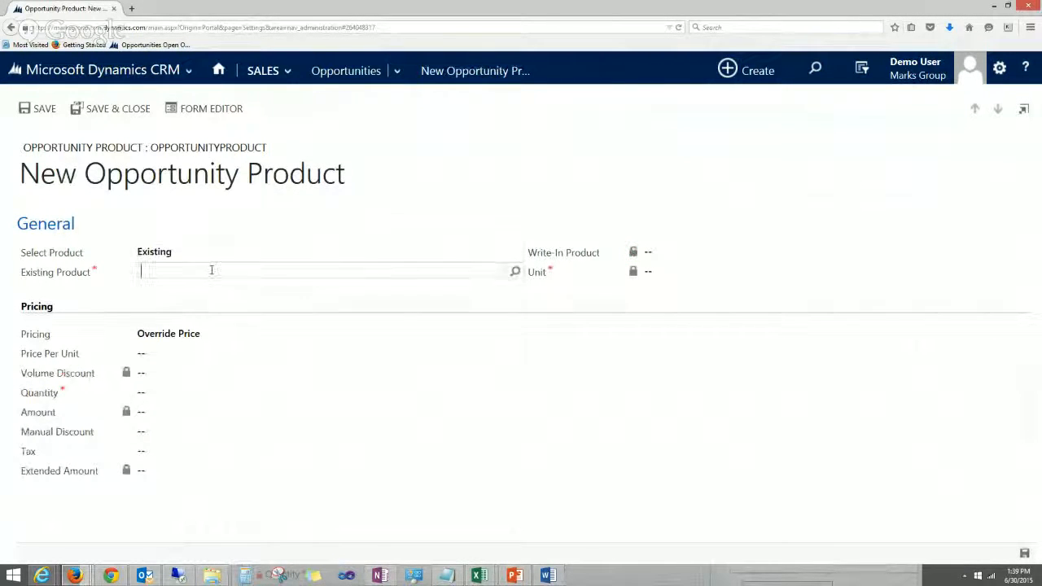
pyautogui.click(514, 272)
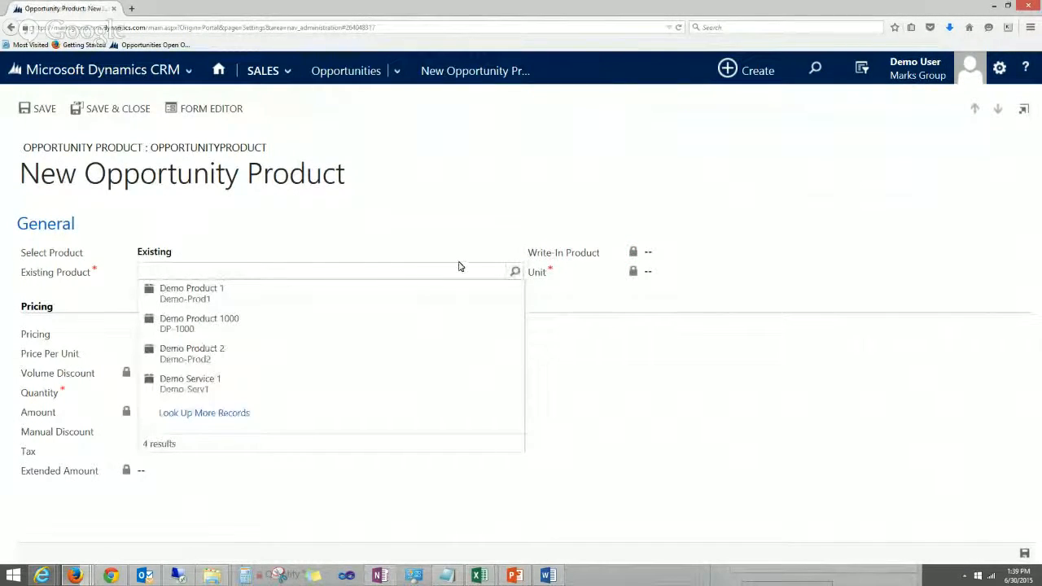
pyautogui.click(161, 320)
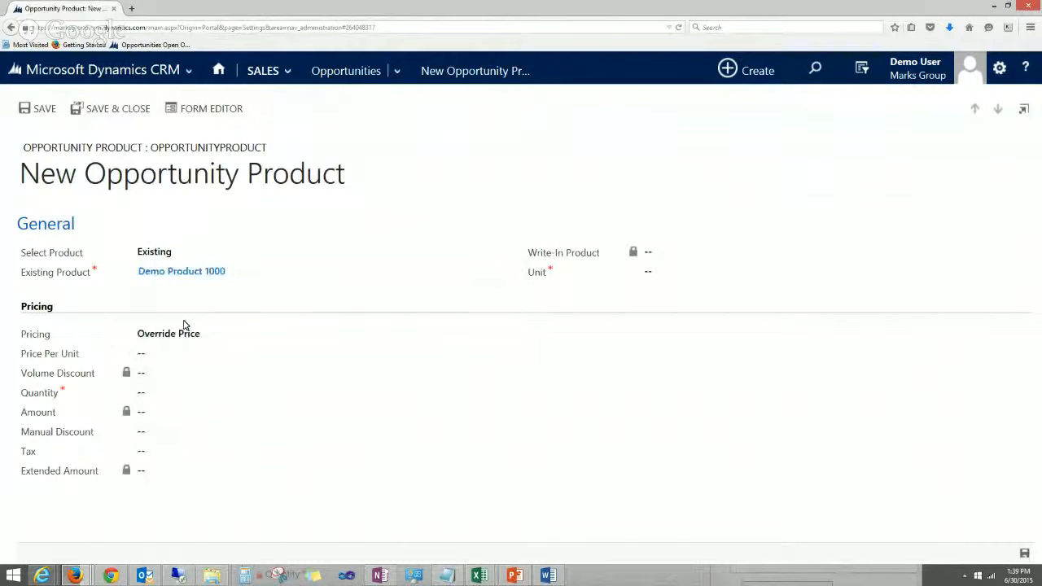
# - Replace the existing product with Demo Product 1 and set its unit to Each
pyautogui.click(250, 274)
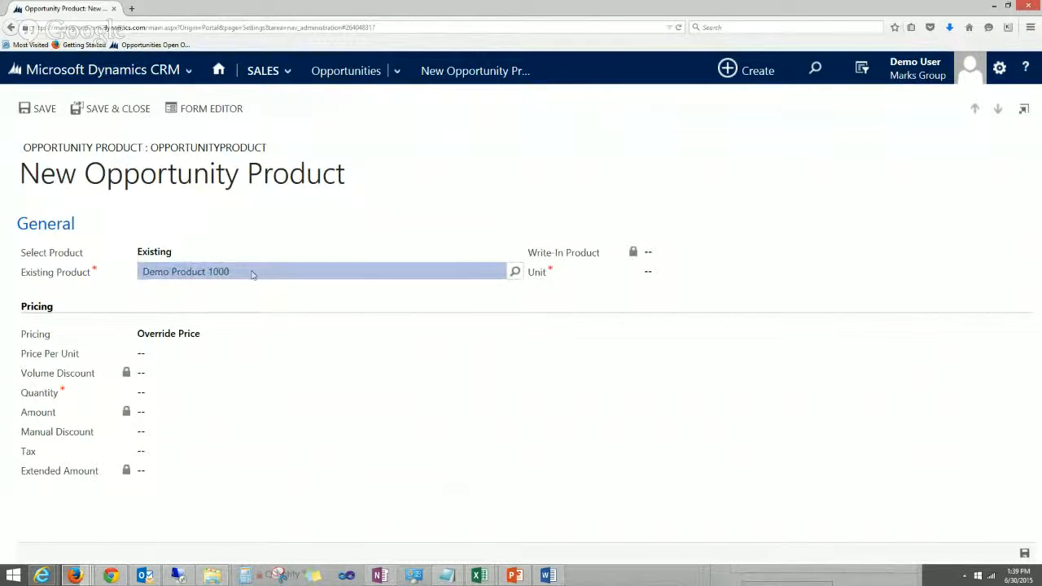
pyautogui.press('BackSpace')
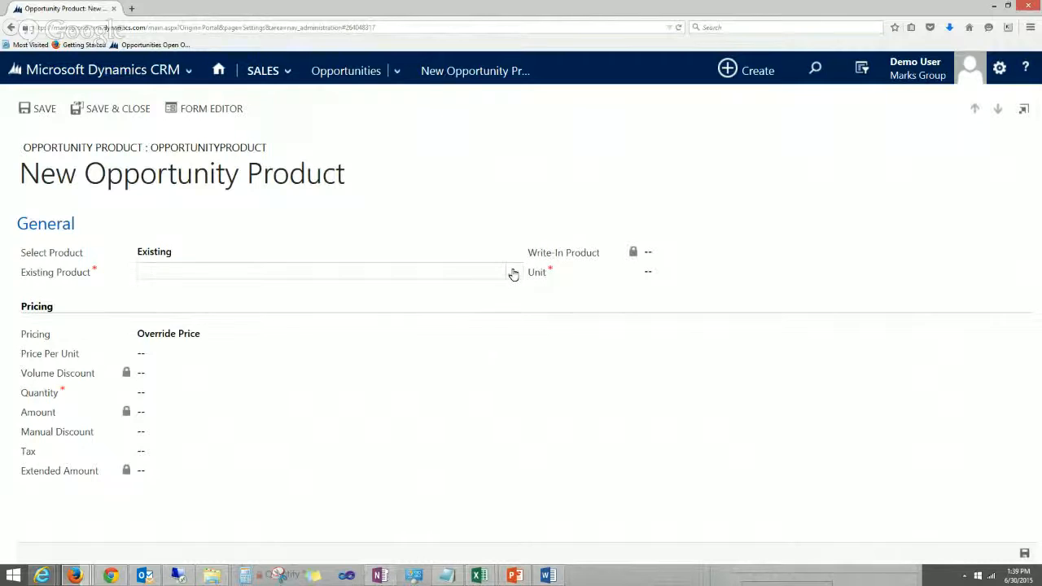
pyautogui.click(514, 273)
pyautogui.click(263, 293)
pyautogui.click(651, 273)
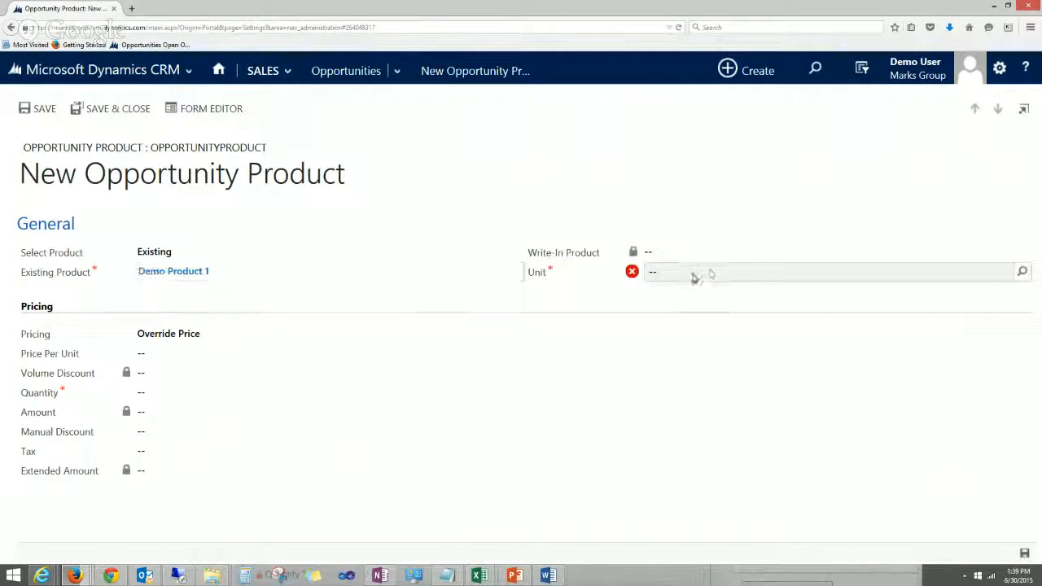
pyautogui.click(1023, 278)
pyautogui.click(718, 293)
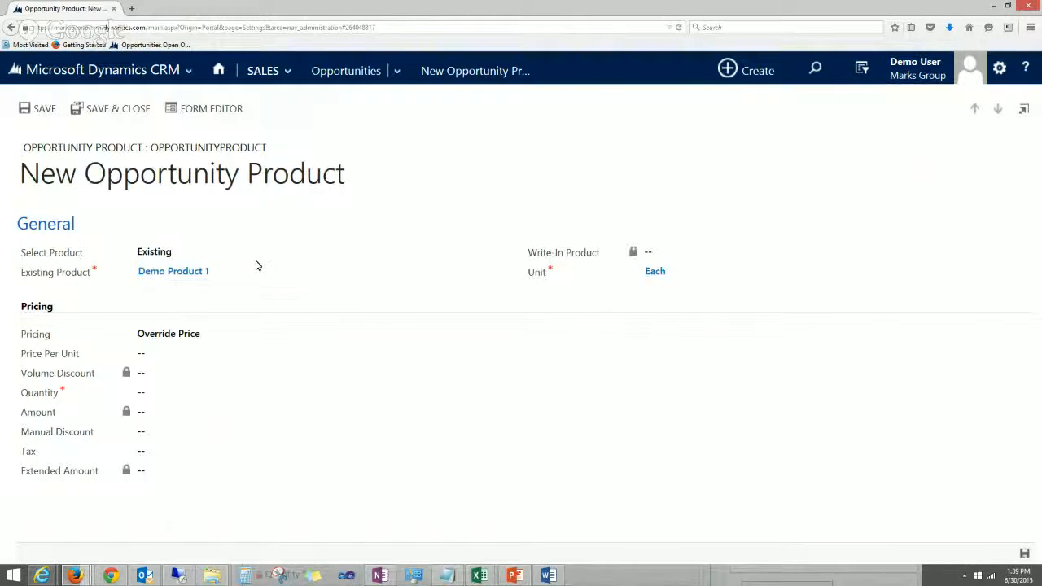
# - Switch to the Opportunity Product form editor, publish the form, and minimize its window
pyautogui.moveTo(79, 575)
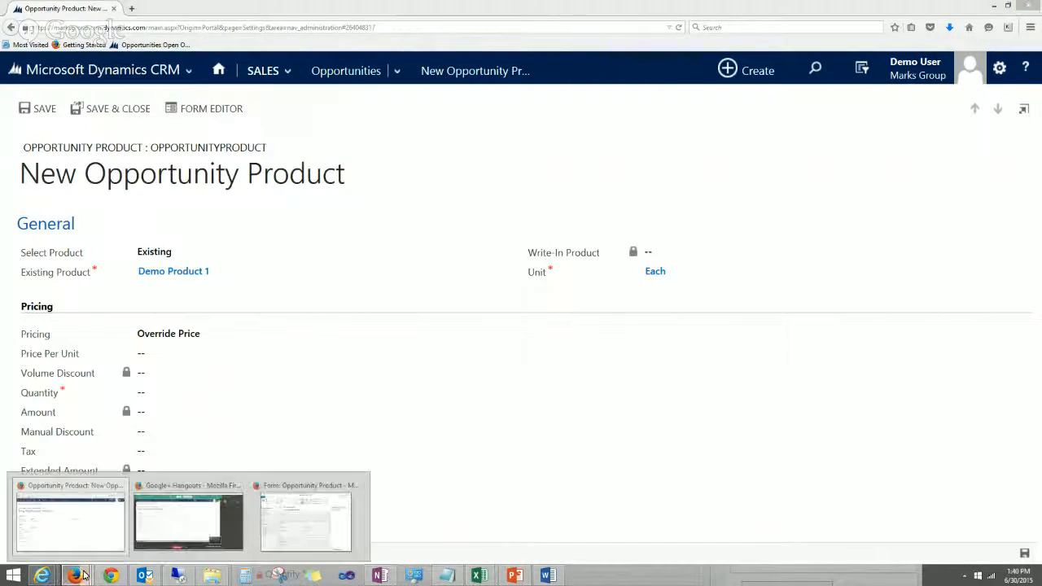
pyautogui.click(316, 529)
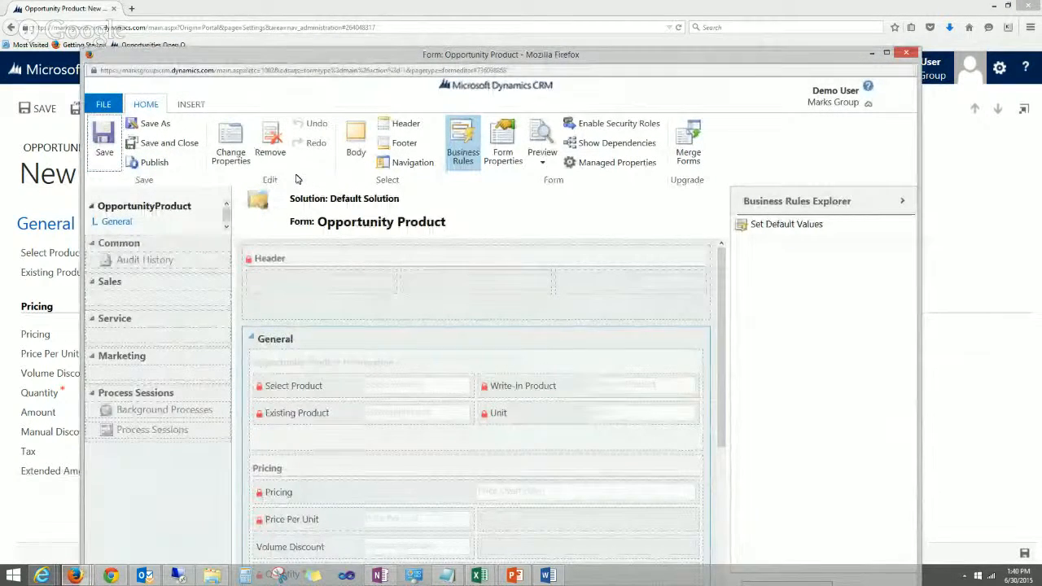
pyautogui.click(159, 163)
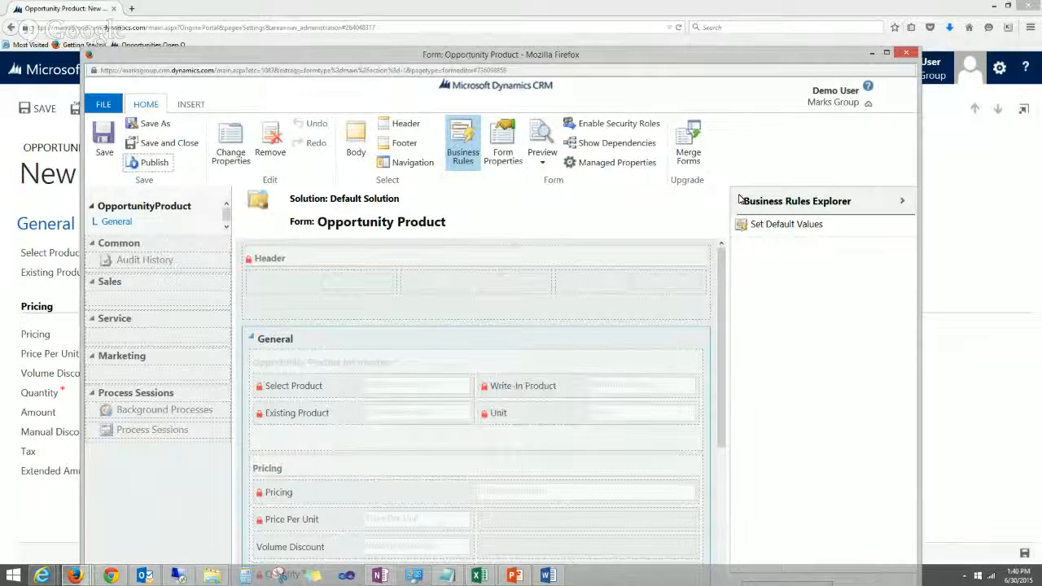
pyautogui.click(871, 52)
# - Return to the Demonstrate the new product line opportunity, discarding the unsaved product, and expand the product section without inline edit
pyautogui.click(396, 71)
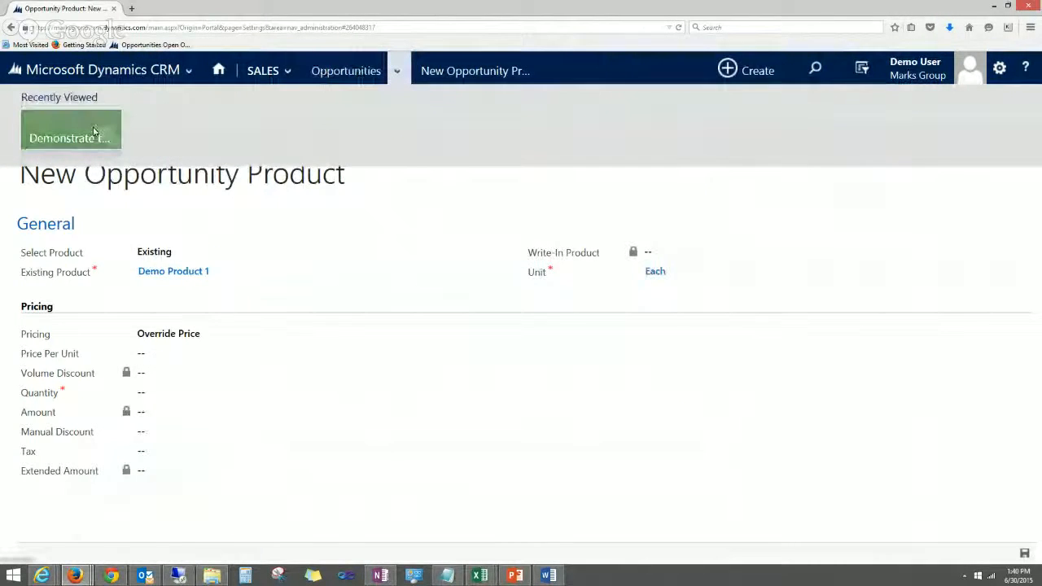
pyautogui.click(86, 135)
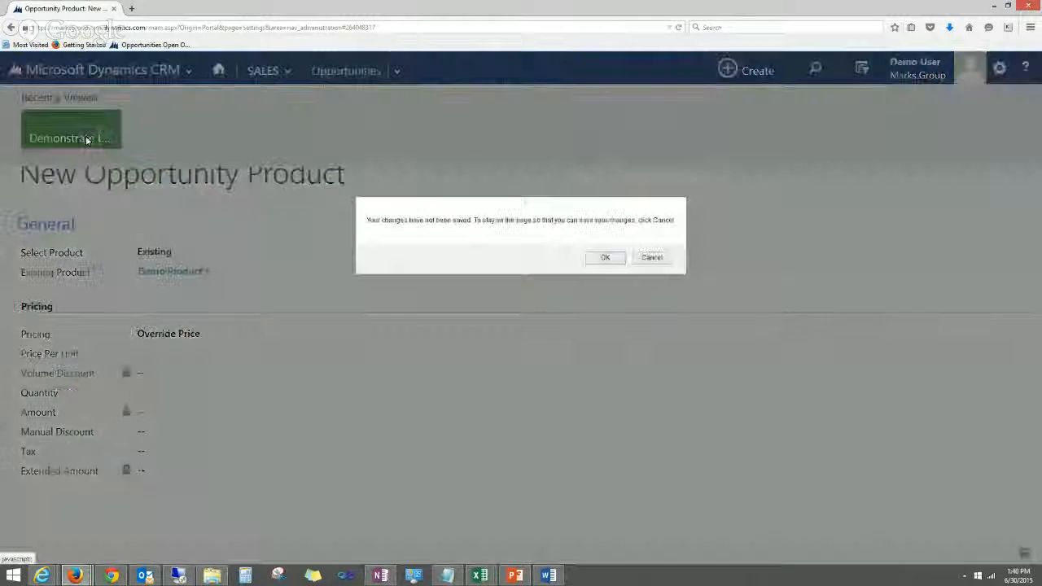
pyautogui.click(604, 257)
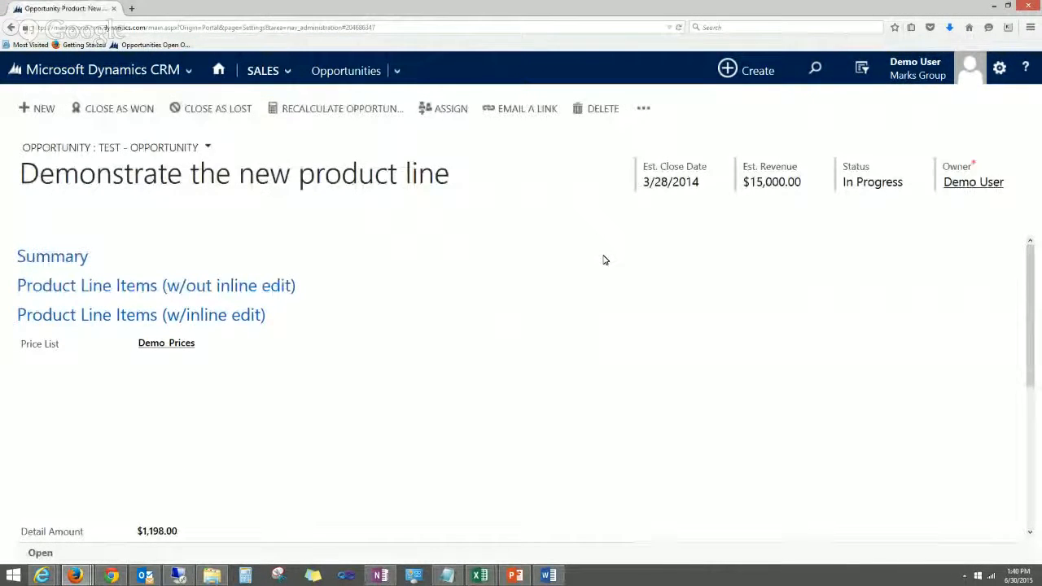
pyautogui.click(250, 286)
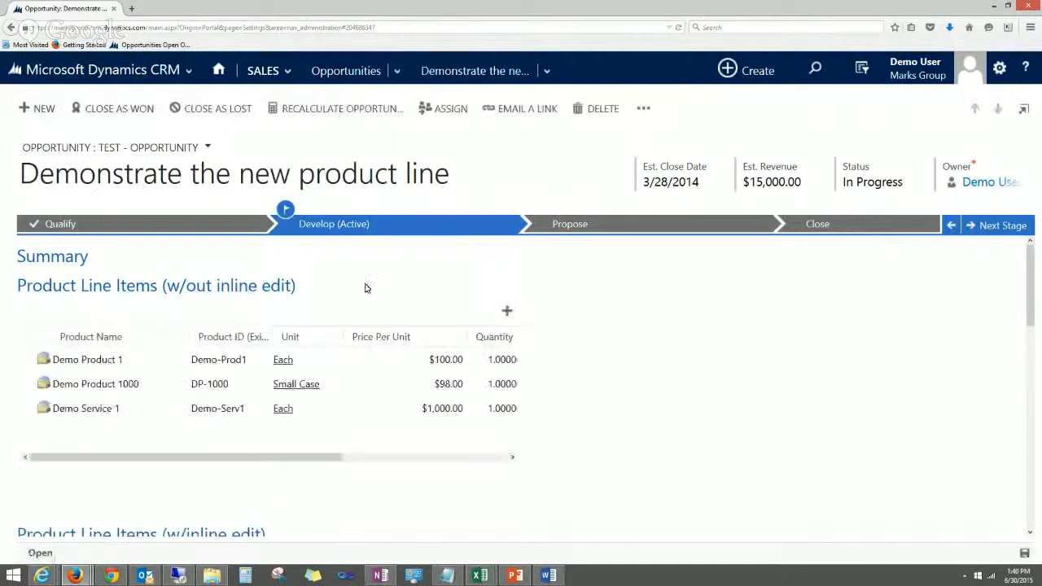
# - Add the existing product Demo Product 2 as a new opportunity product and save the record
pyautogui.click(504, 313)
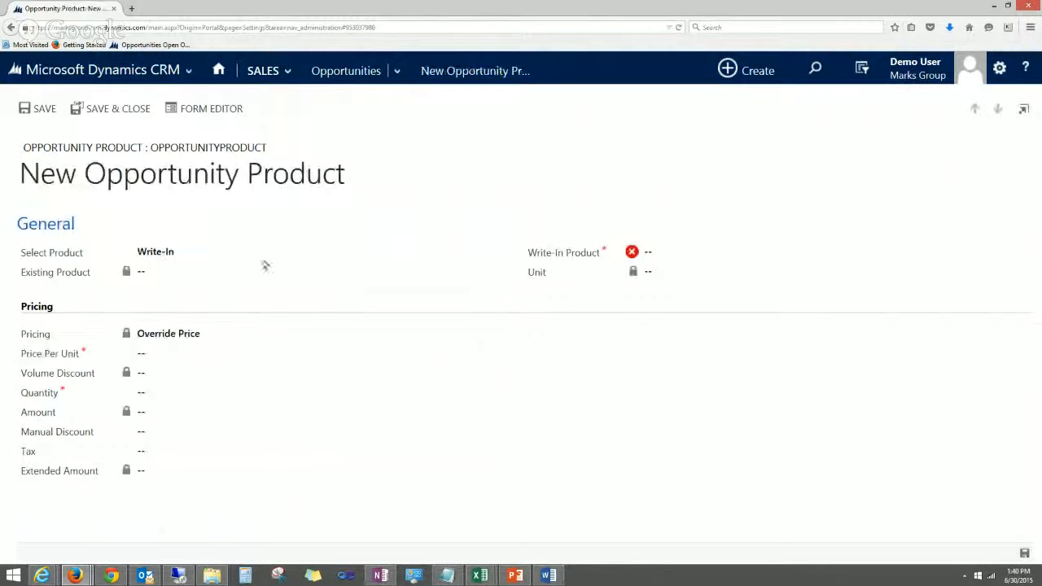
pyautogui.click(207, 255)
pyautogui.click(207, 272)
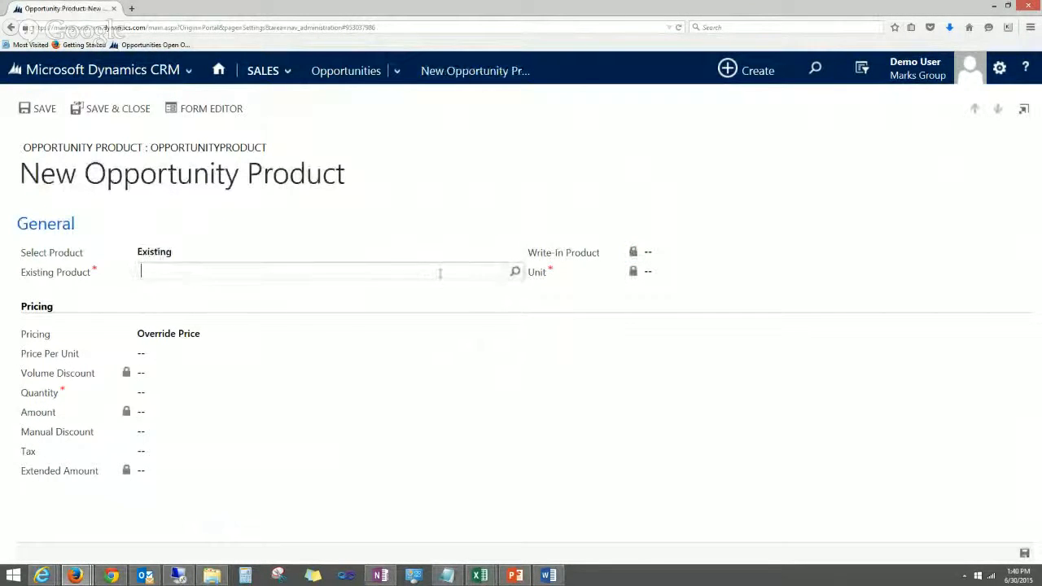
pyautogui.click(515, 275)
pyautogui.click(249, 361)
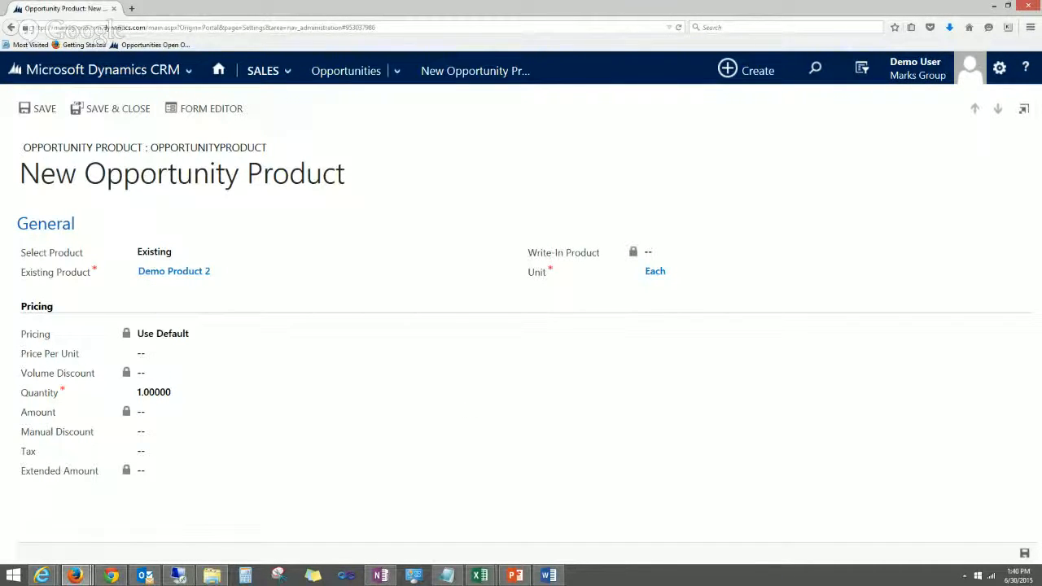
pyautogui.click(1024, 554)
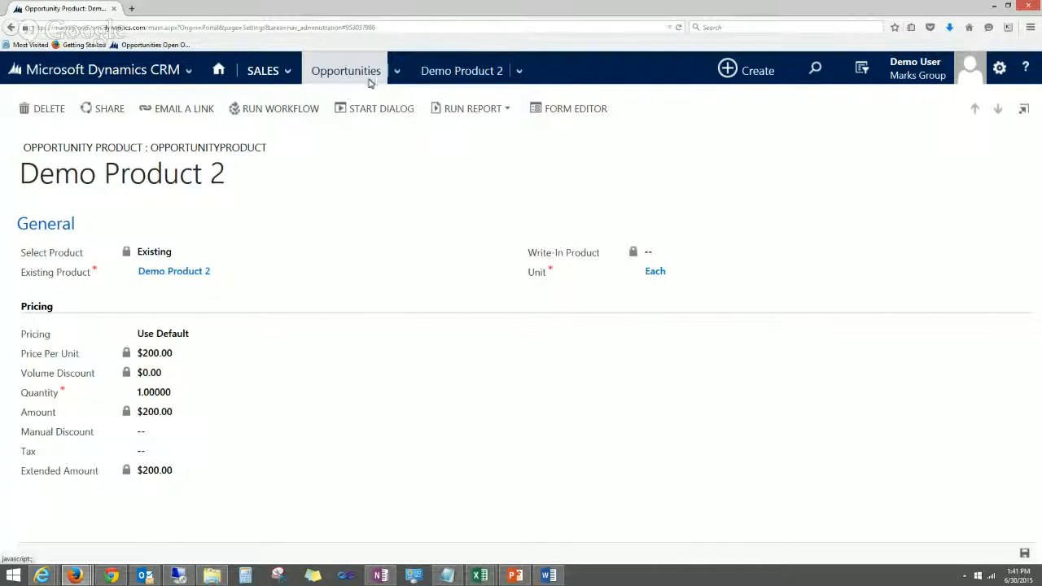
# - Return to the Demonstrate the new product line opportunity and select the Demo Product 2 line in the section without inline edit
pyautogui.click(394, 71)
pyautogui.click(63, 130)
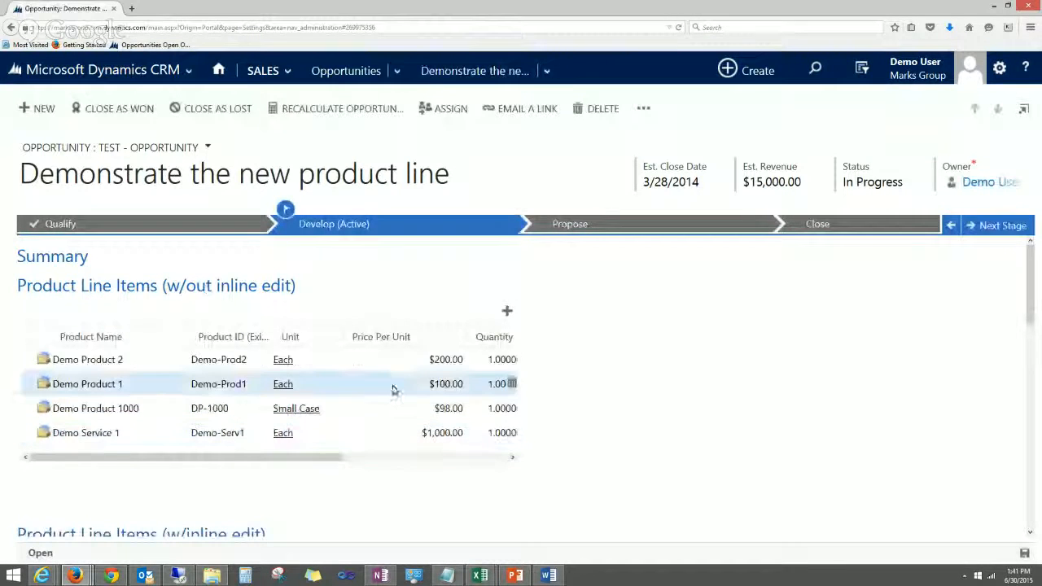
pyautogui.click(371, 364)
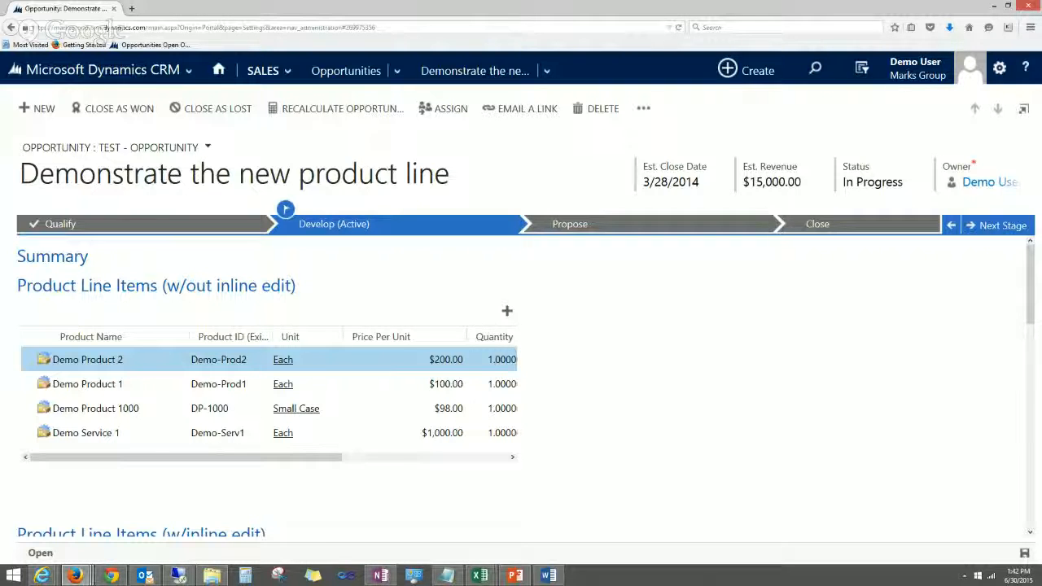
pyautogui.moveTo(87, 579)
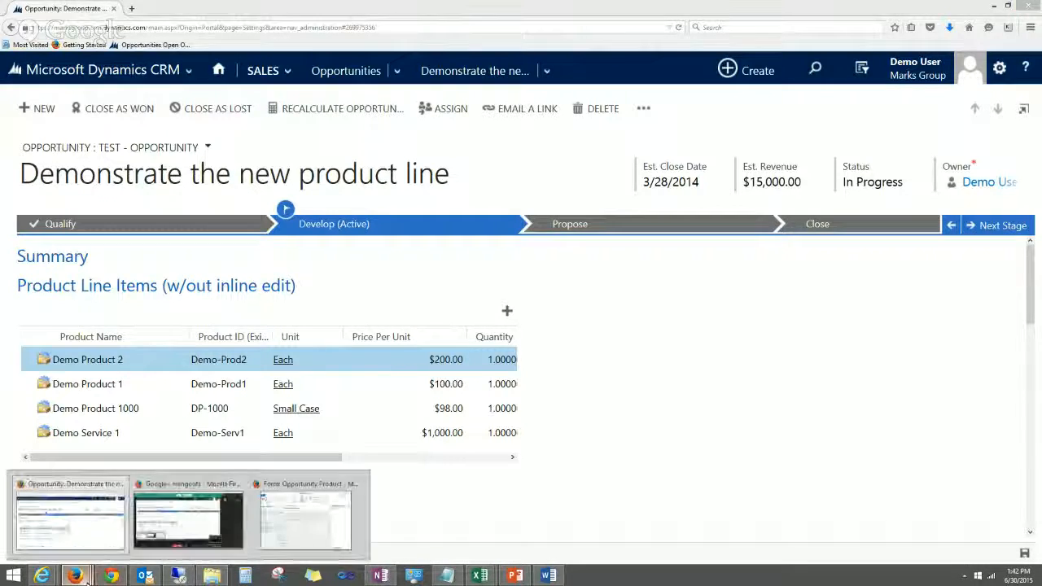